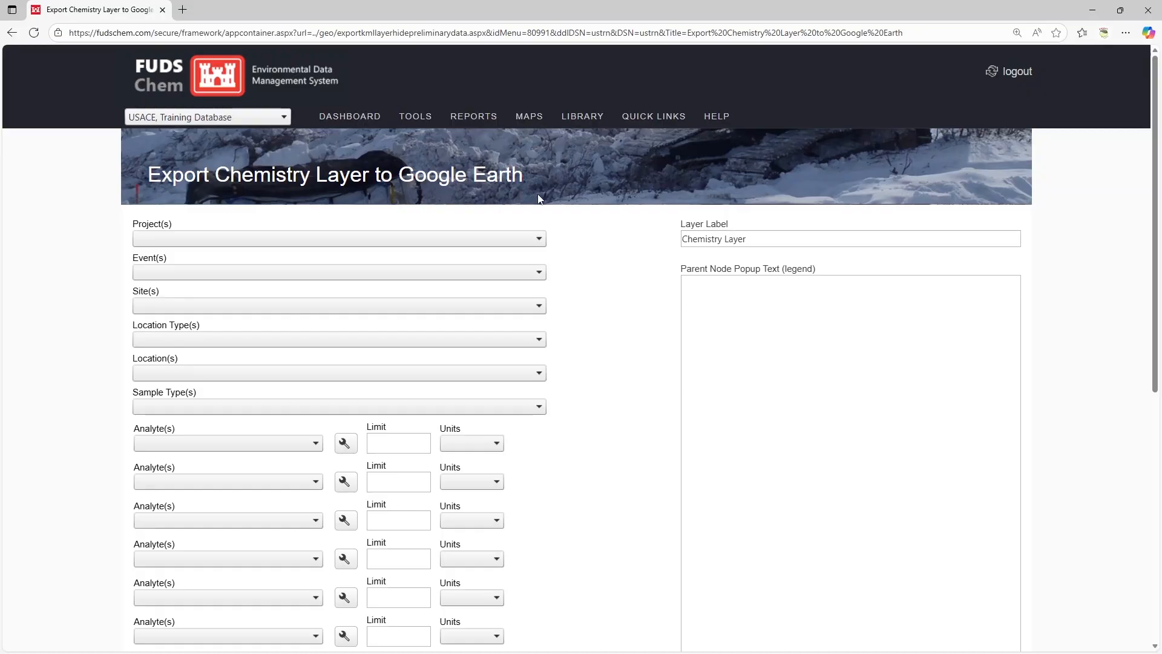
Select the Camp Richards LTM and Camp Richards RI projects (J09CA0123-01) for the chemistry layer export
click(283, 240)
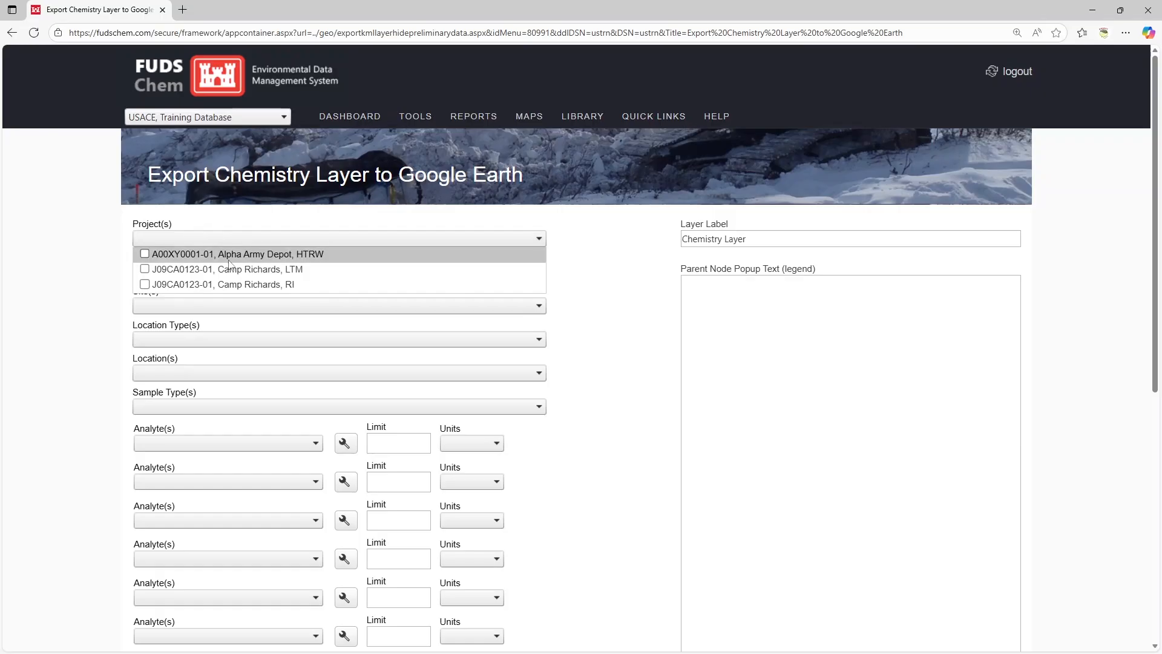
click(180, 272)
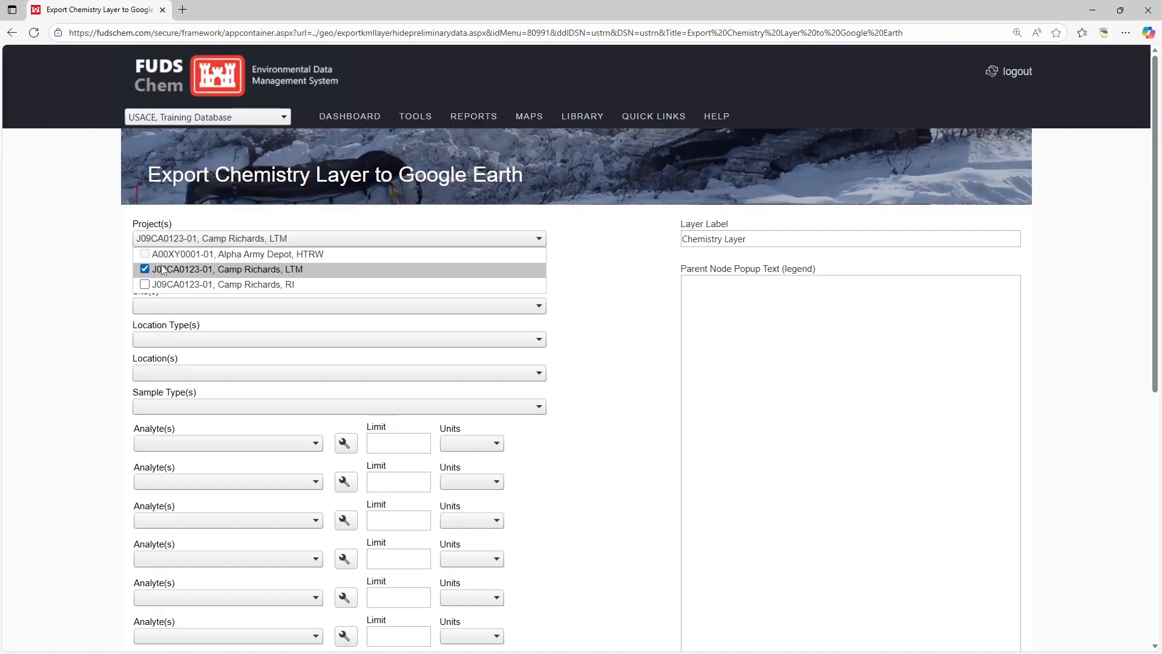
click(144, 285)
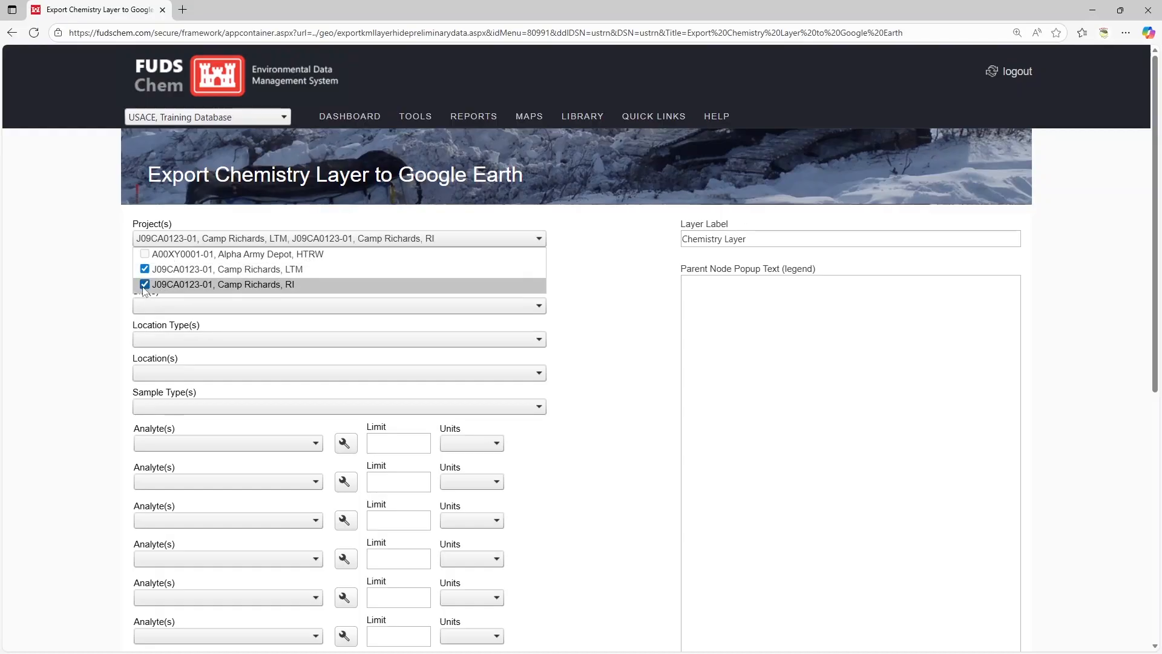
click(587, 261)
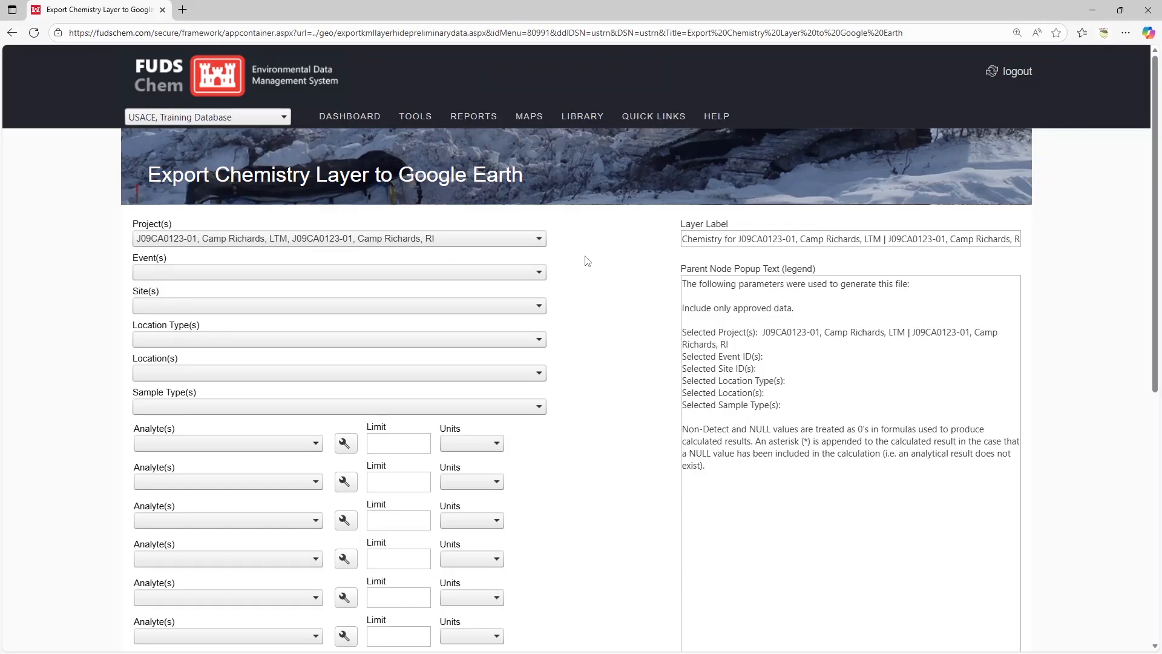
Include all events and all sites of the selected projects in the export
click(252, 271)
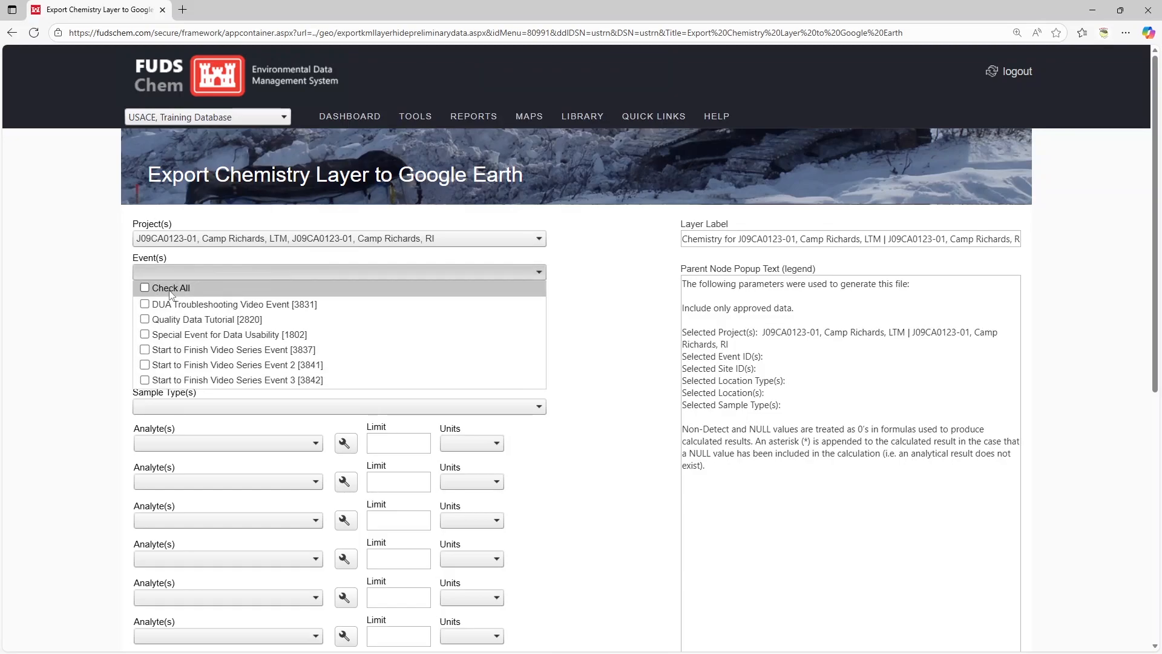
click(170, 289)
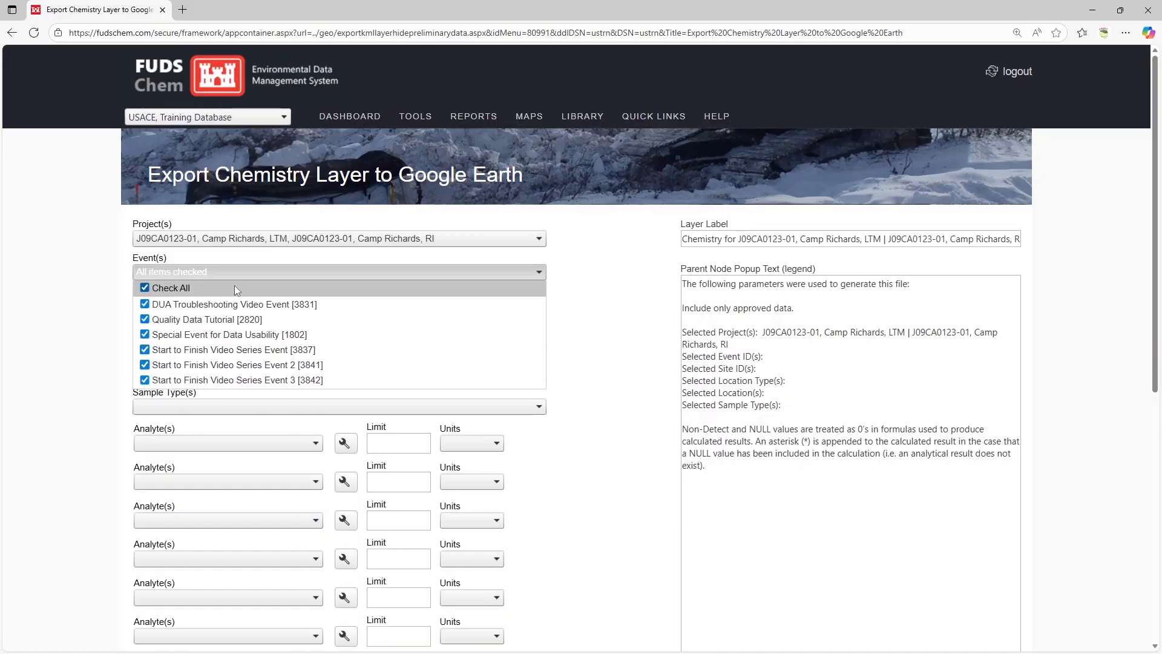
click(269, 272)
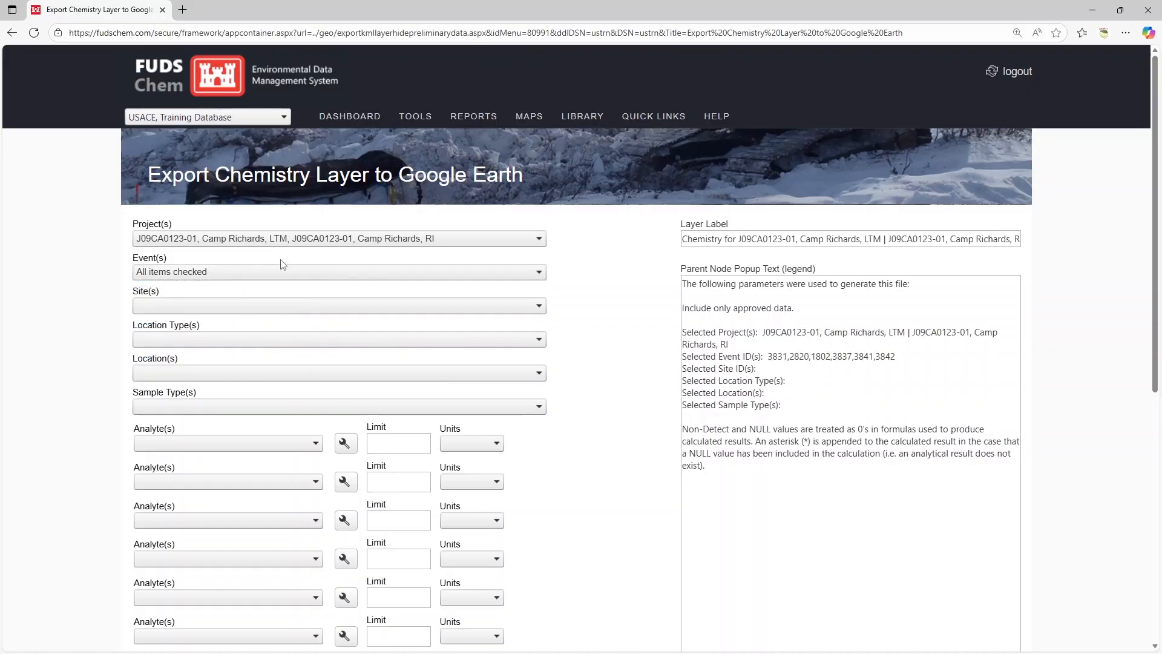
click(200, 304)
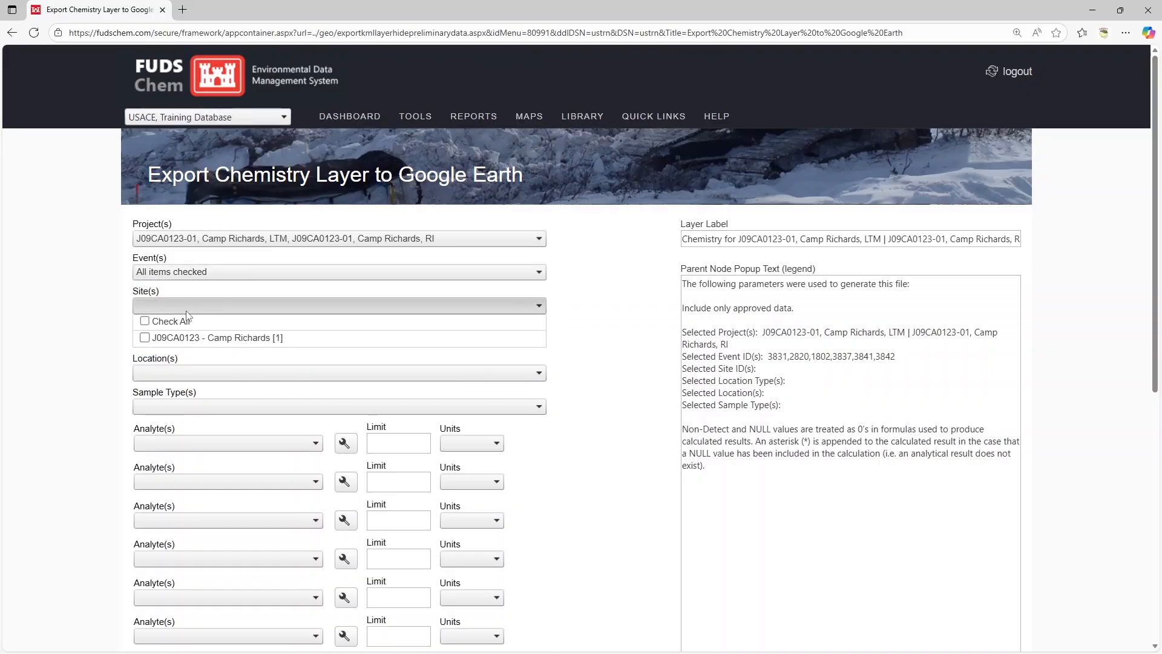
click(182, 321)
click(182, 305)
Include all location types and all locations in the export
click(181, 339)
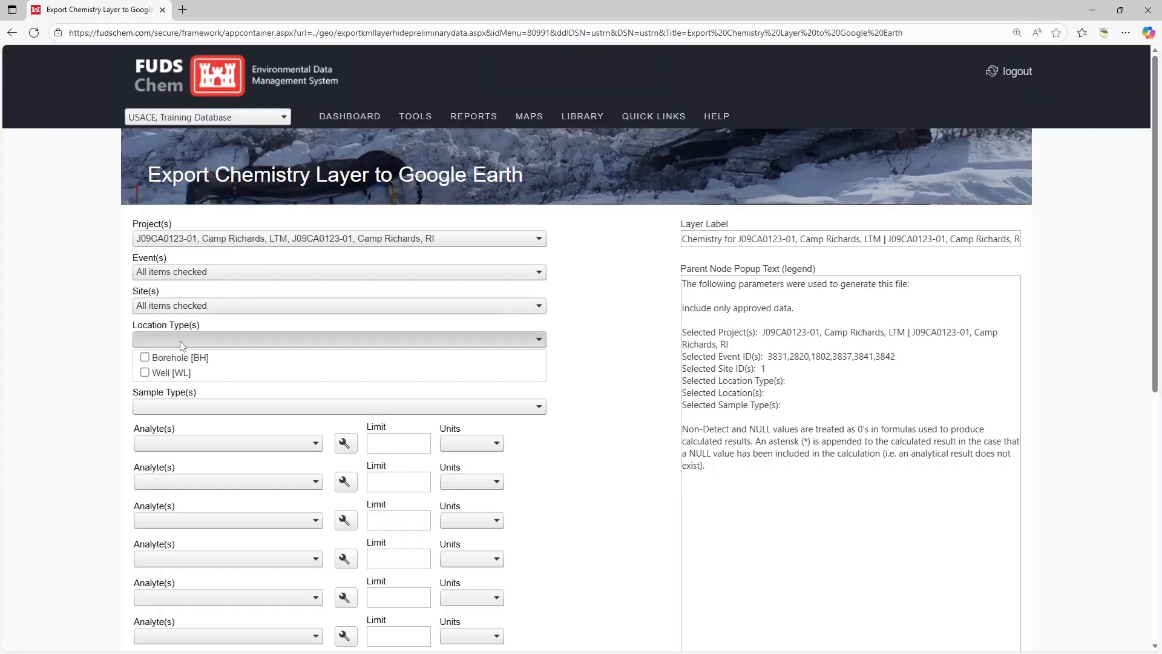
click(176, 354)
click(182, 339)
click(215, 373)
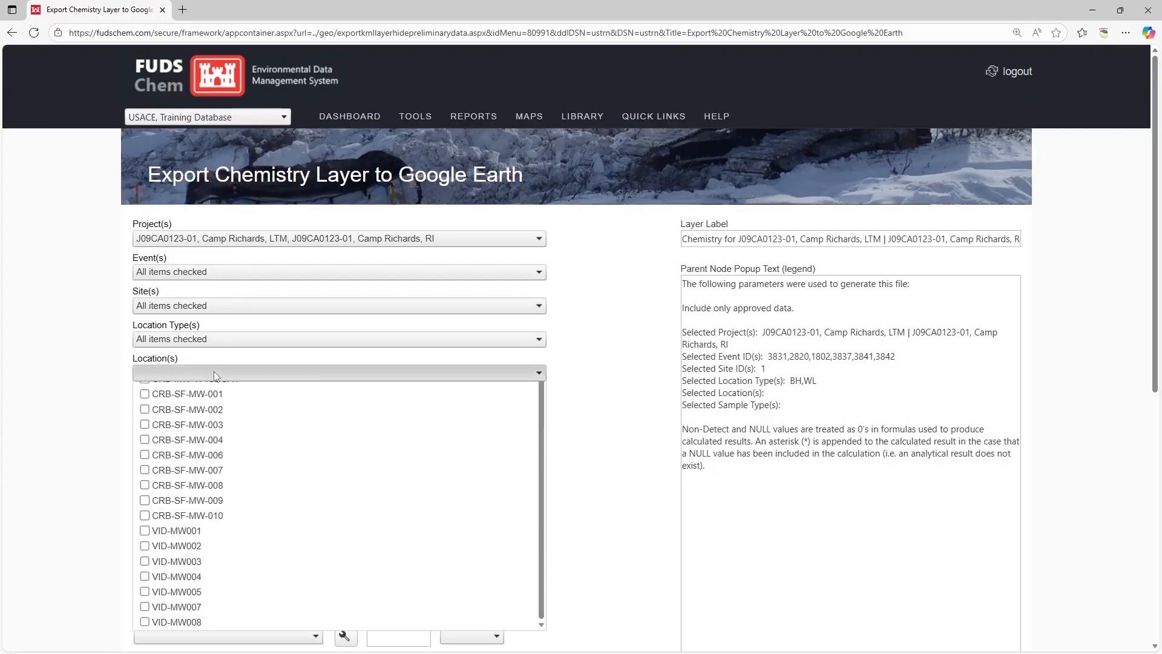
click(163, 381)
scroll(313, 360, down, 1)
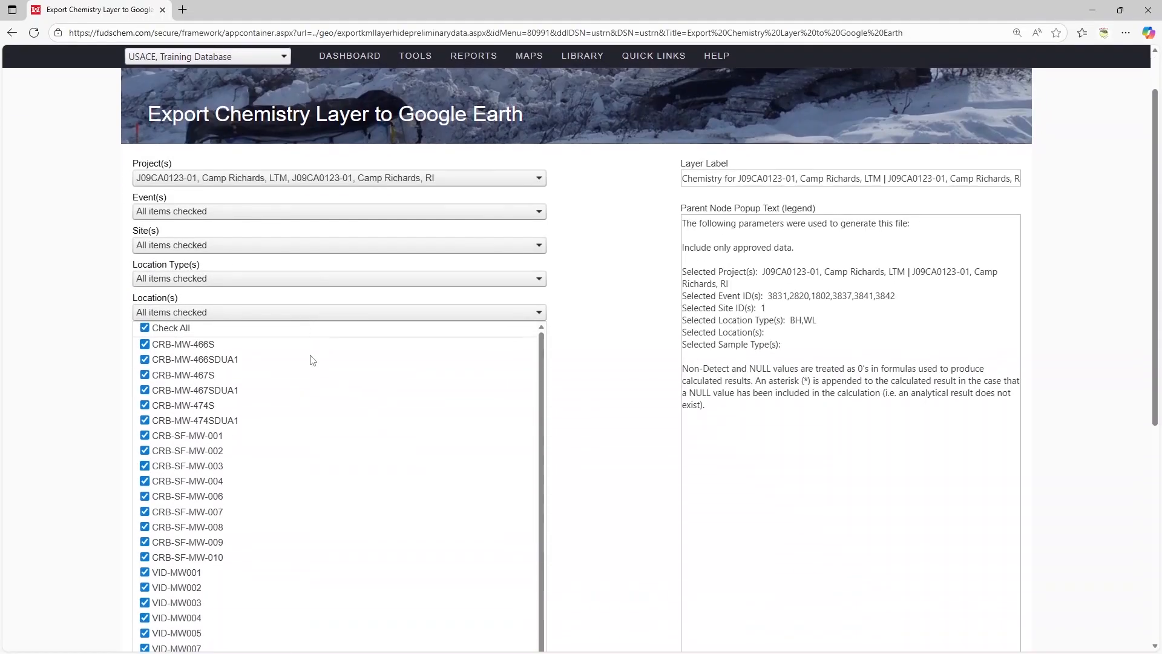
scroll(312, 361, down, 1)
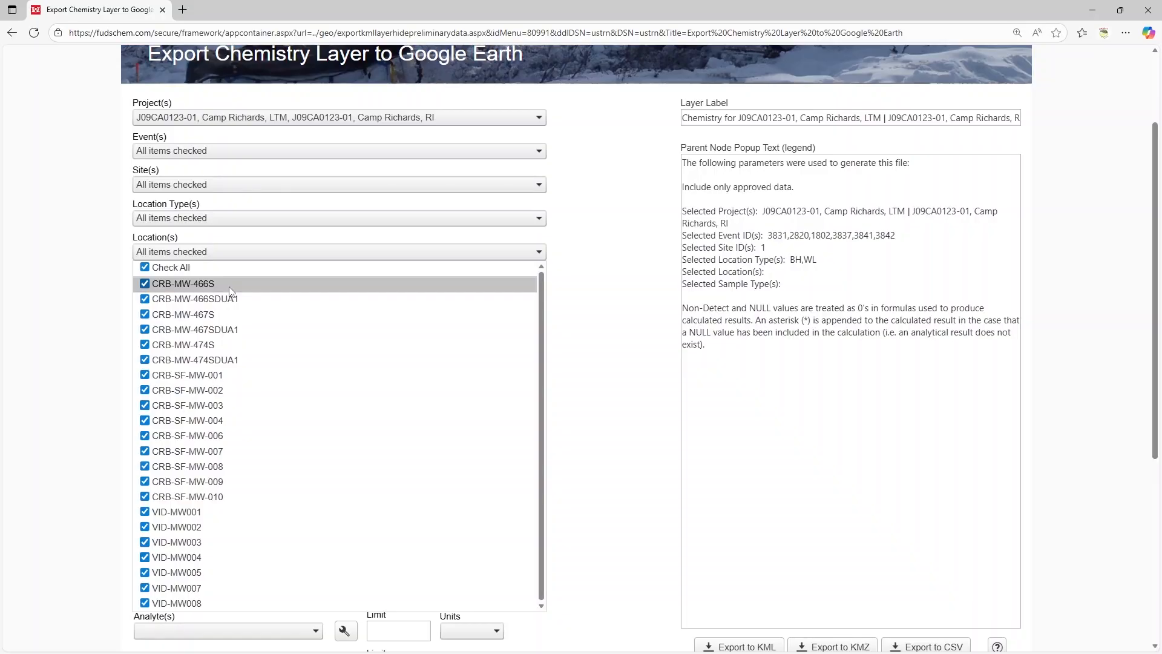
click(309, 242)
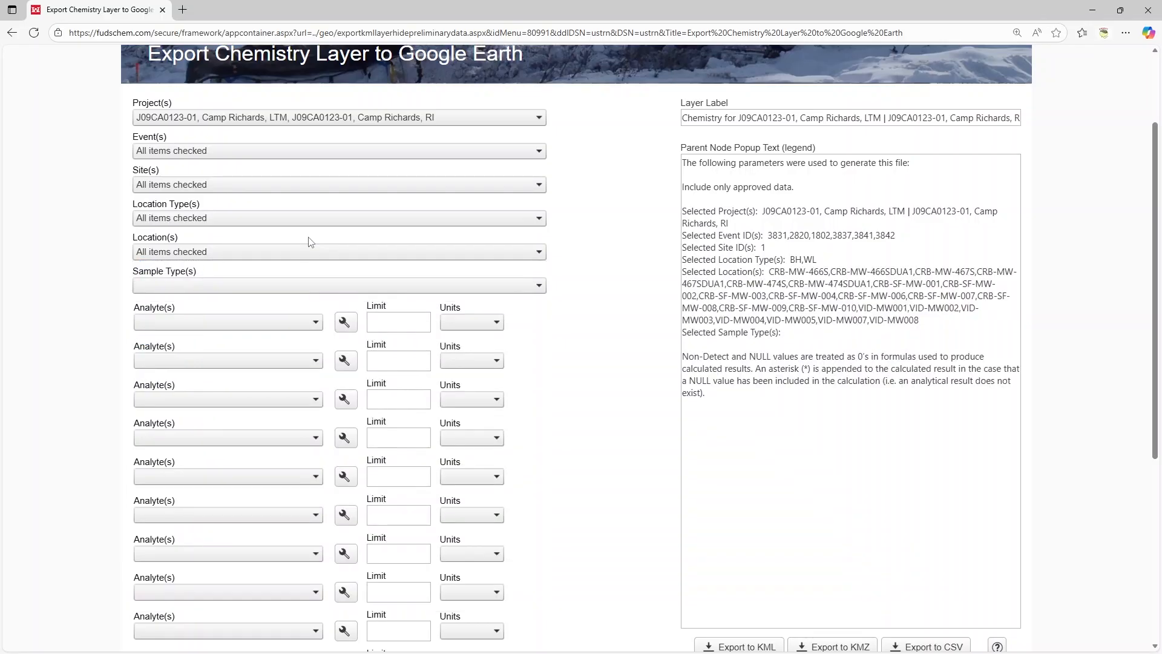
Restrict the sample types to Normal
click(265, 282)
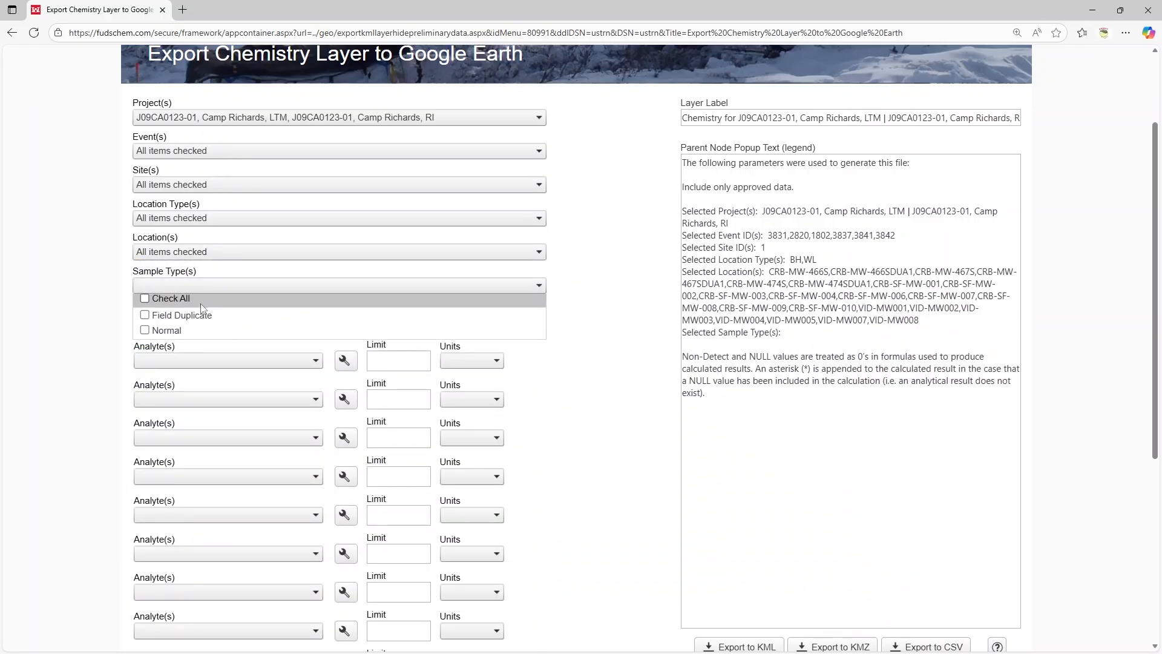
click(167, 333)
click(221, 277)
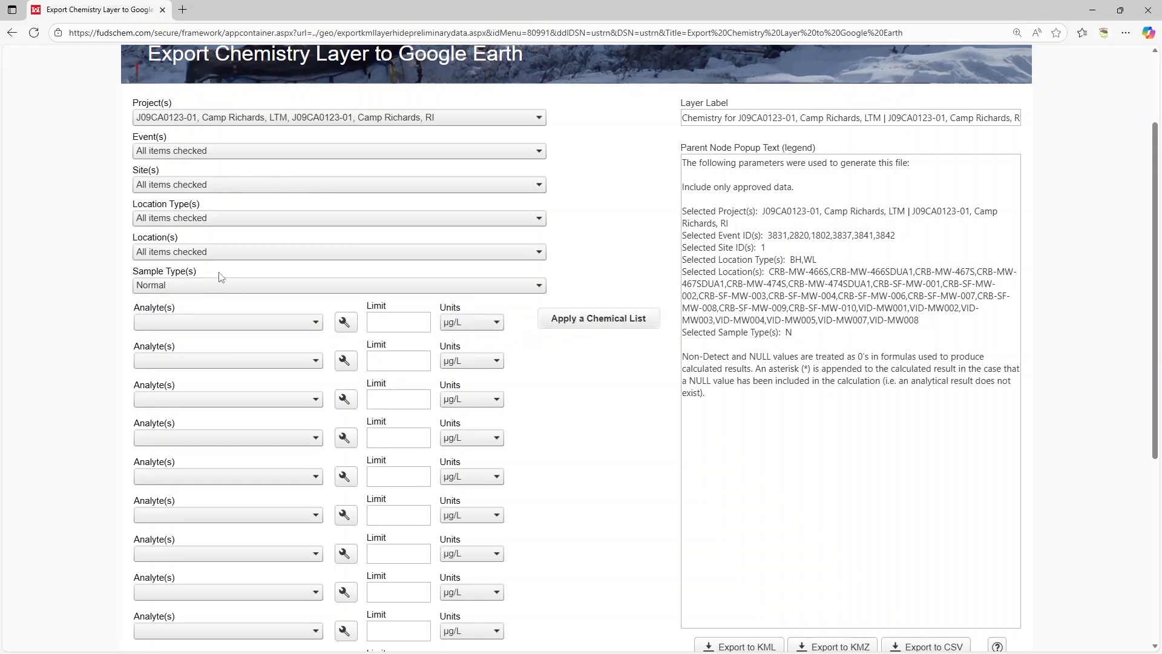
Apply the Metals chemical list to fill the analyte rows
click(265, 319)
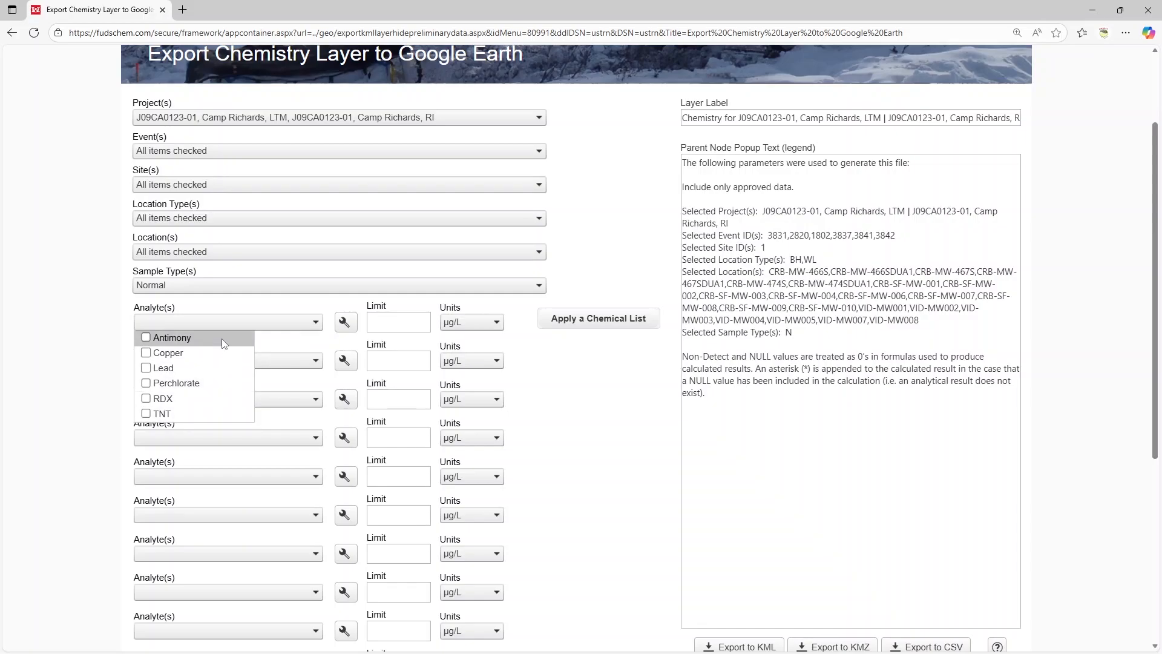
click(277, 344)
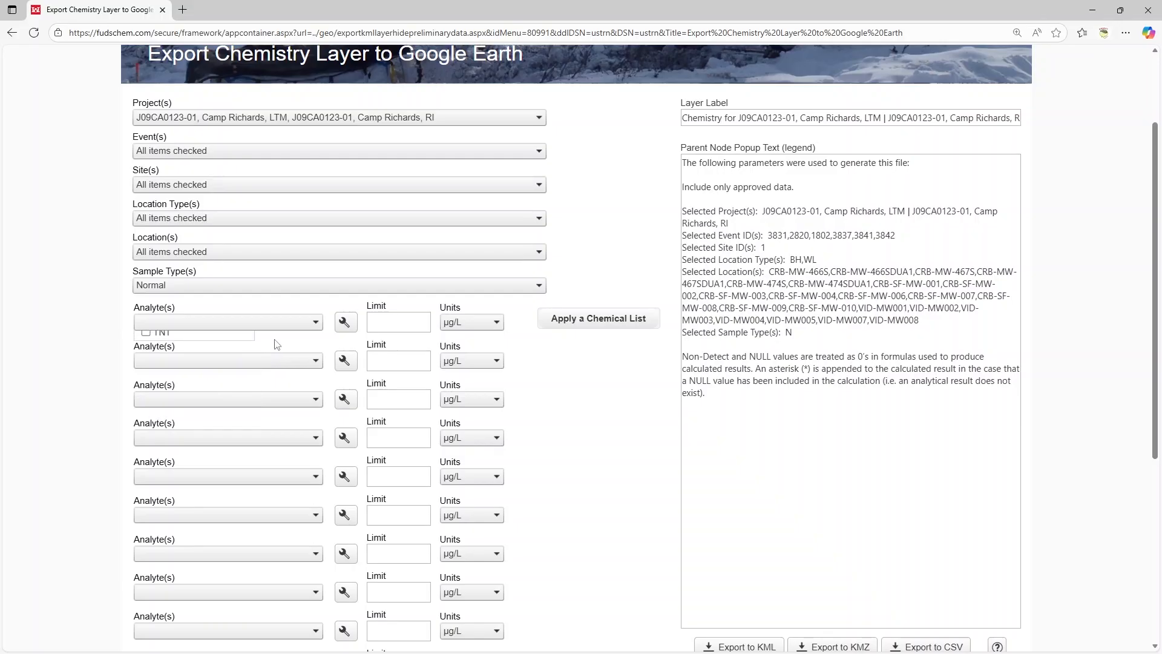
click(611, 324)
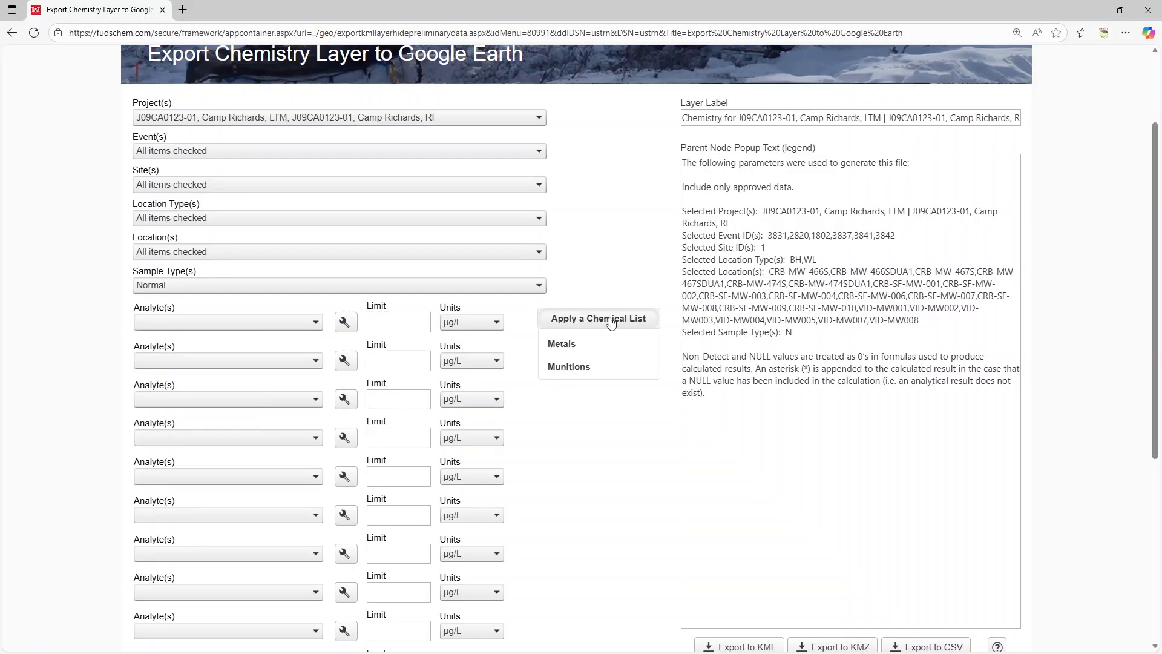
click(597, 344)
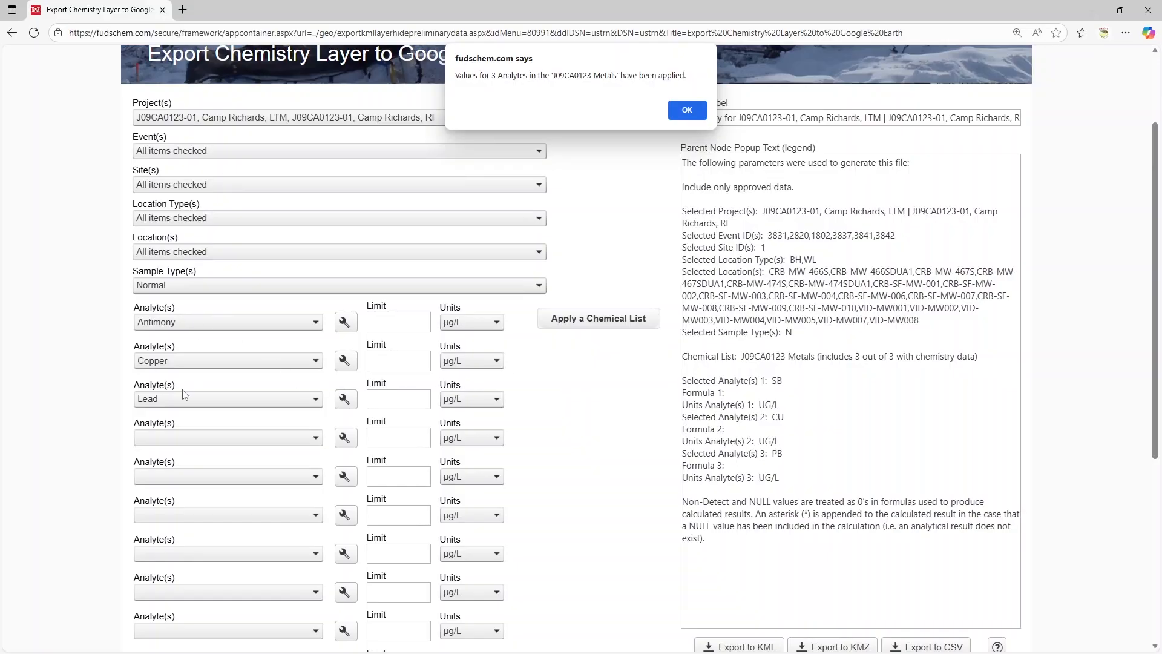
click(688, 111)
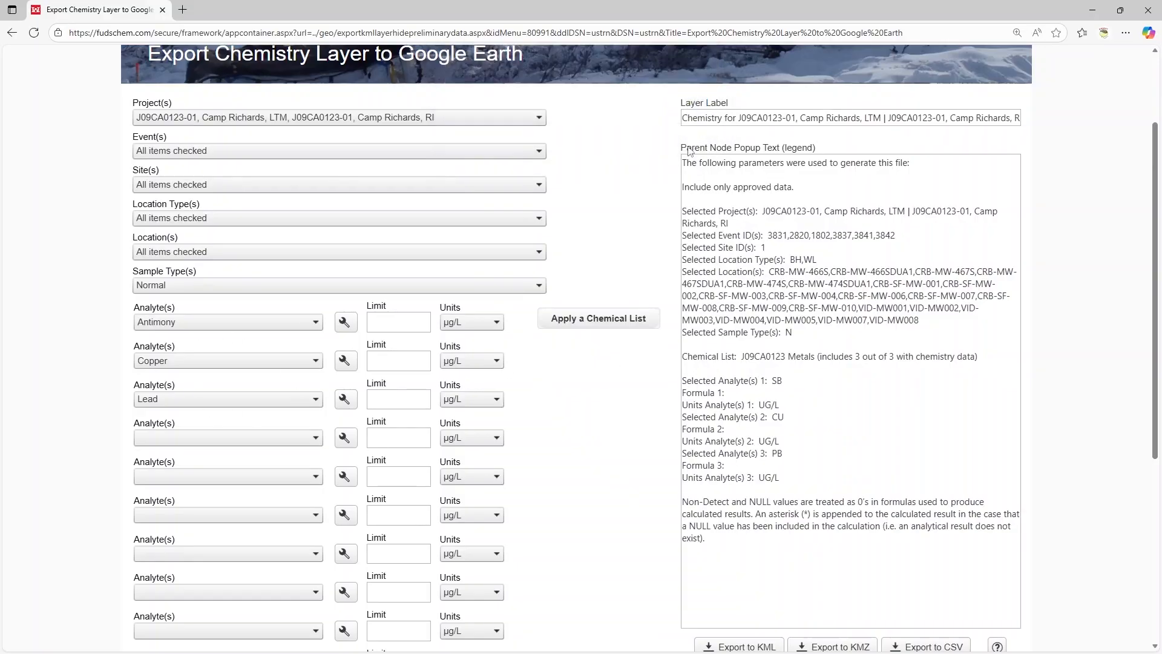
Clear Lead, Copper and Antimony from the three filled analyte rows
click(202, 399)
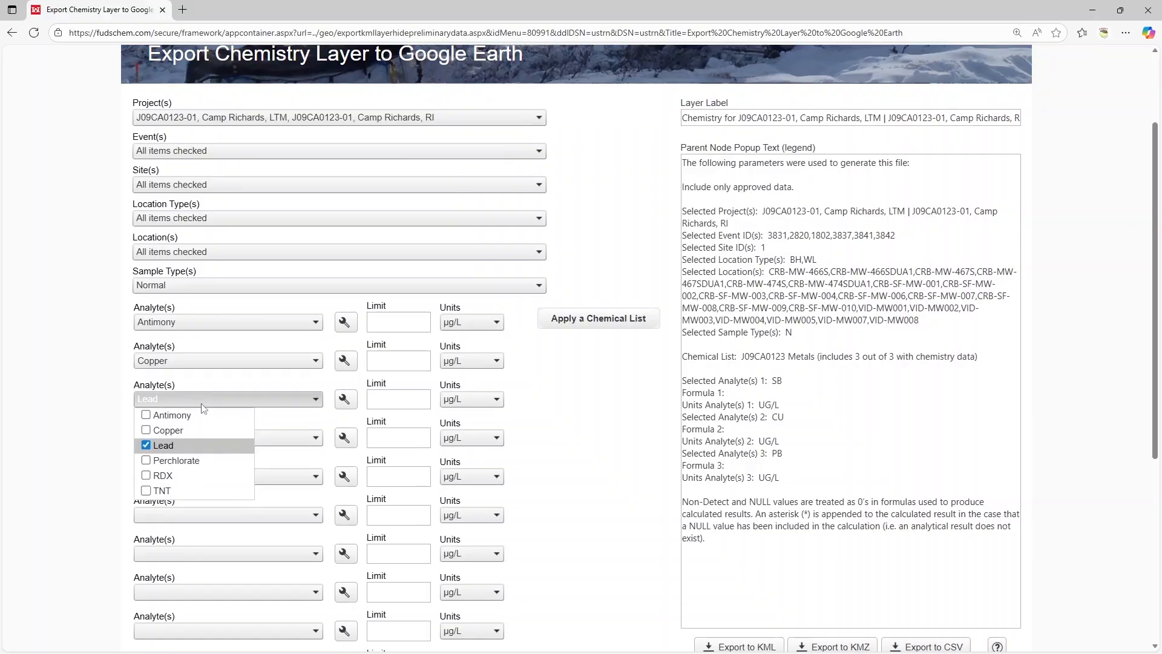
click(195, 446)
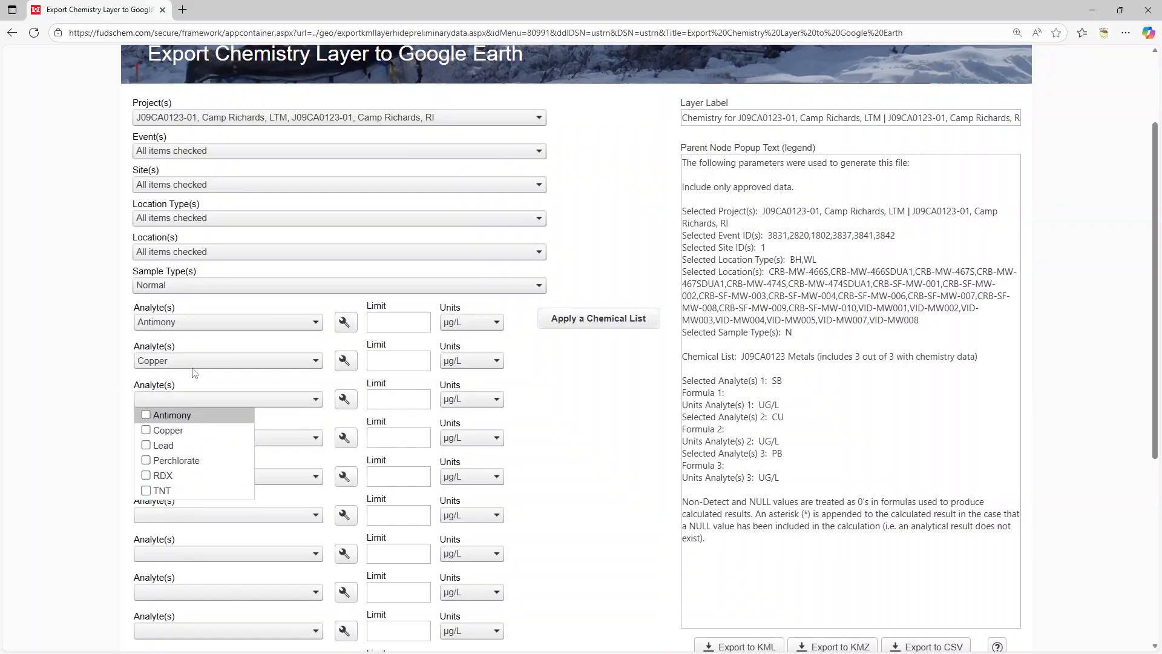
click(190, 360)
click(183, 390)
click(198, 356)
click(205, 329)
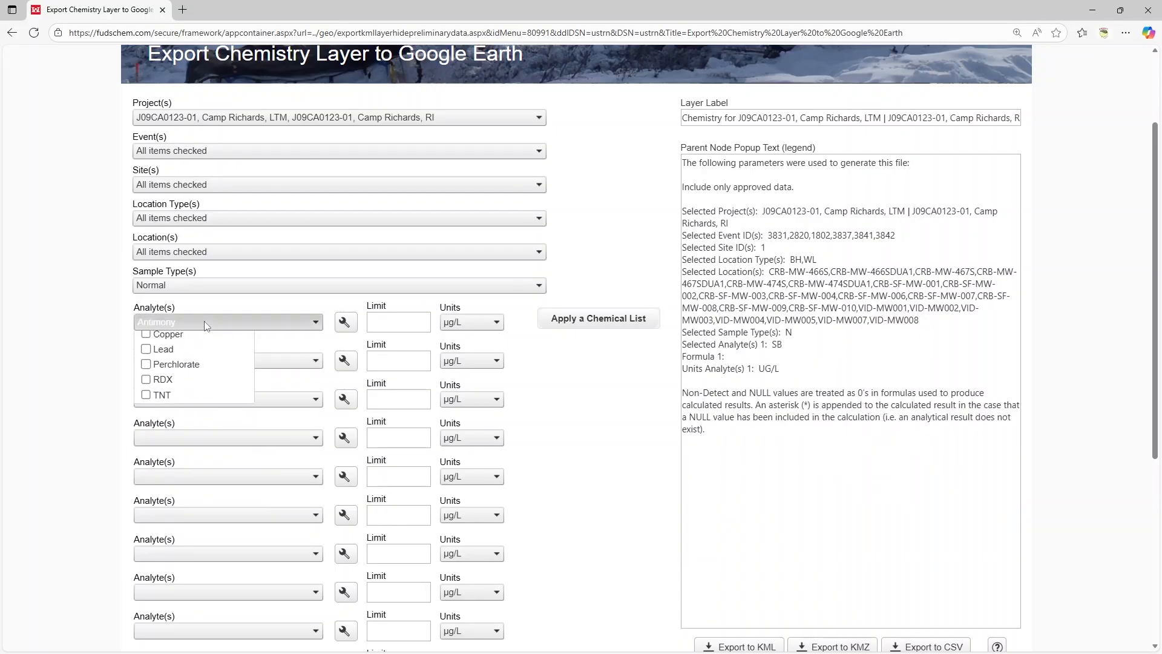
click(182, 337)
click(217, 323)
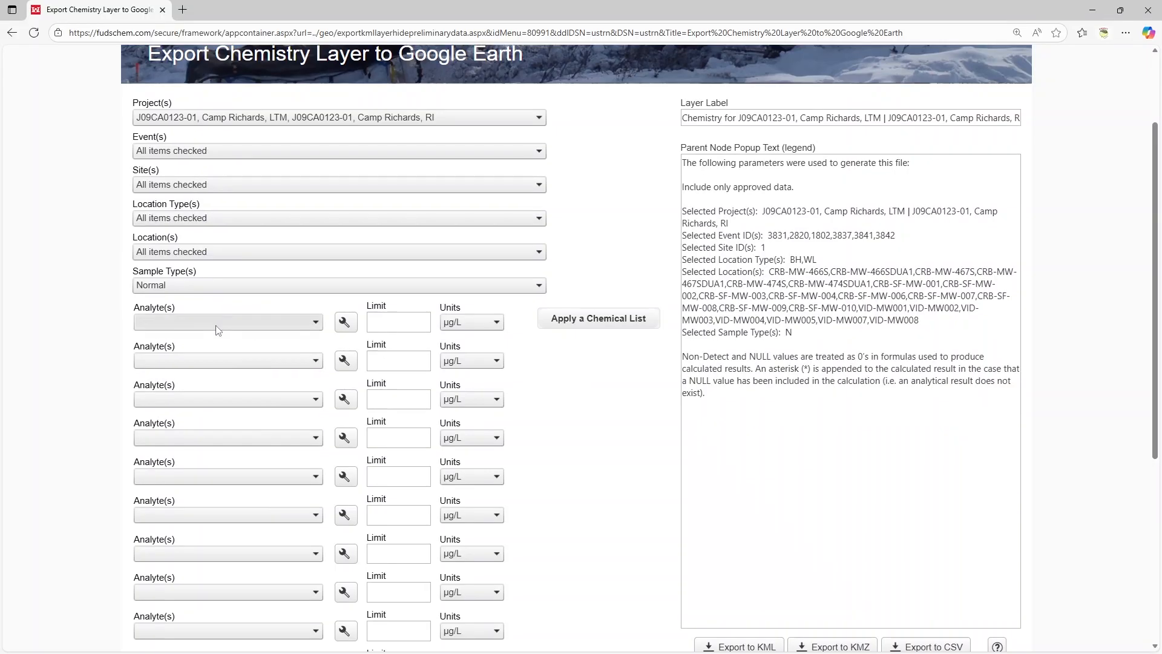
Choose Lead as the first analyte with a limit of 1, keeping its units at µg/L
click(228, 321)
click(205, 370)
click(273, 345)
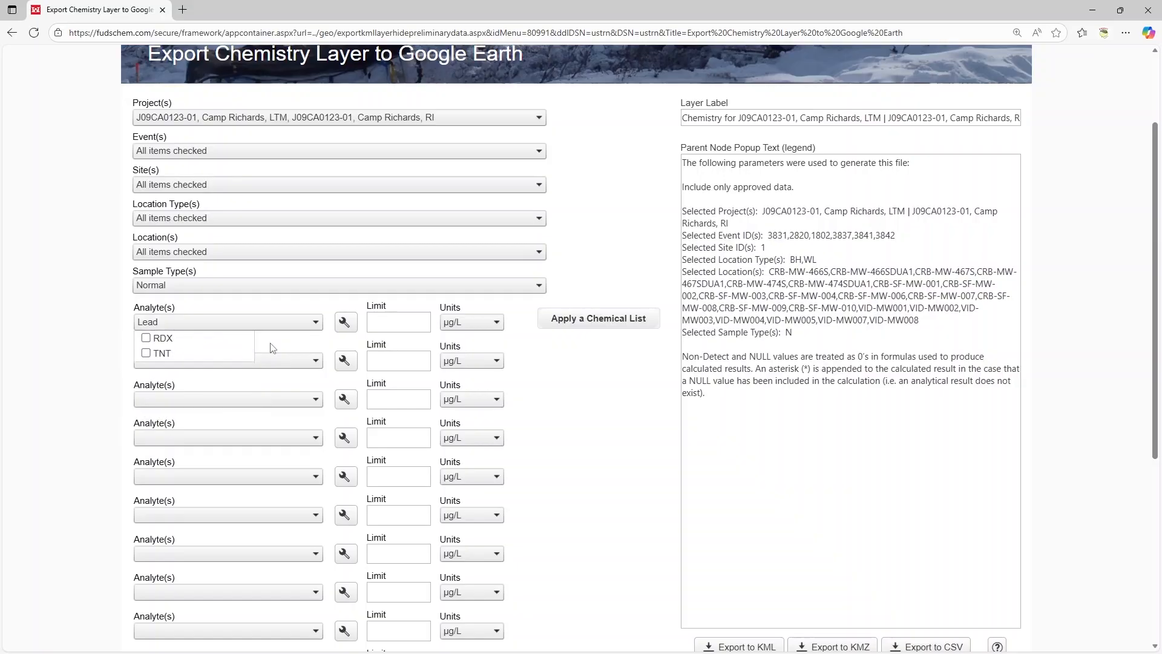
click(378, 318)
click(378, 319)
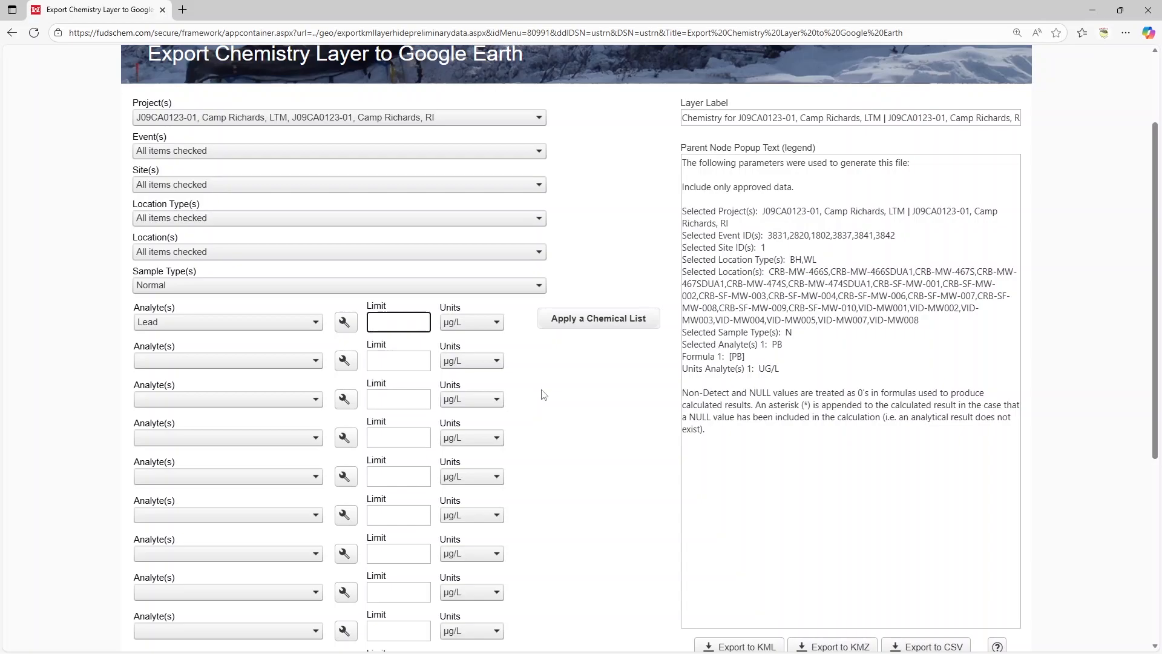
text(1)
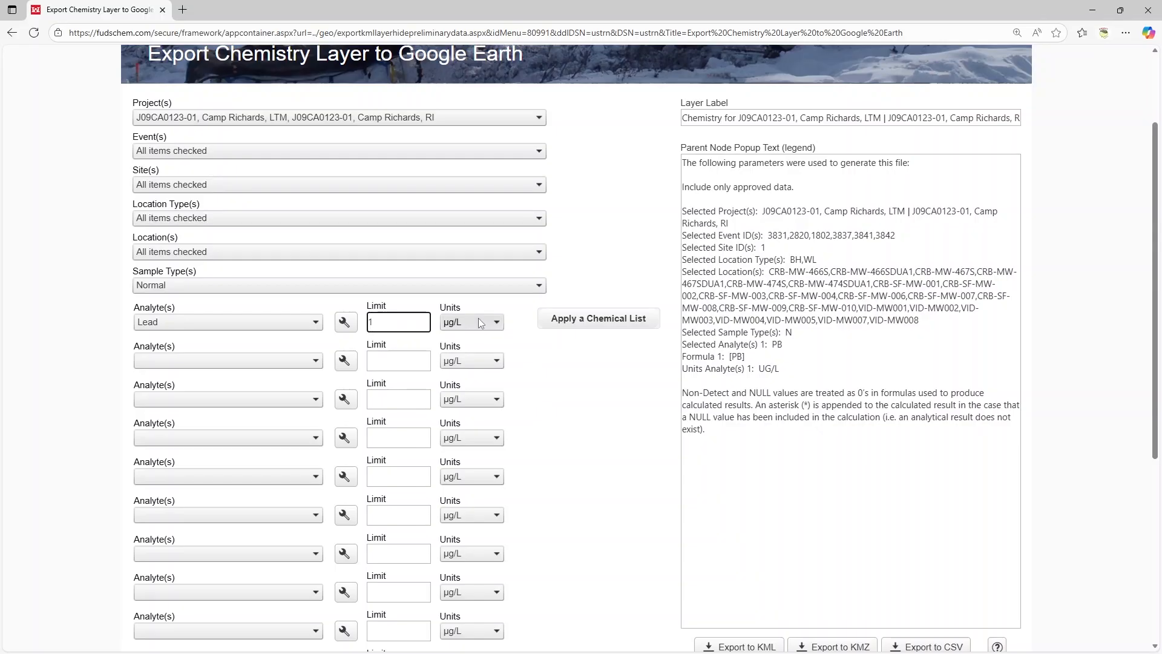
click(520, 345)
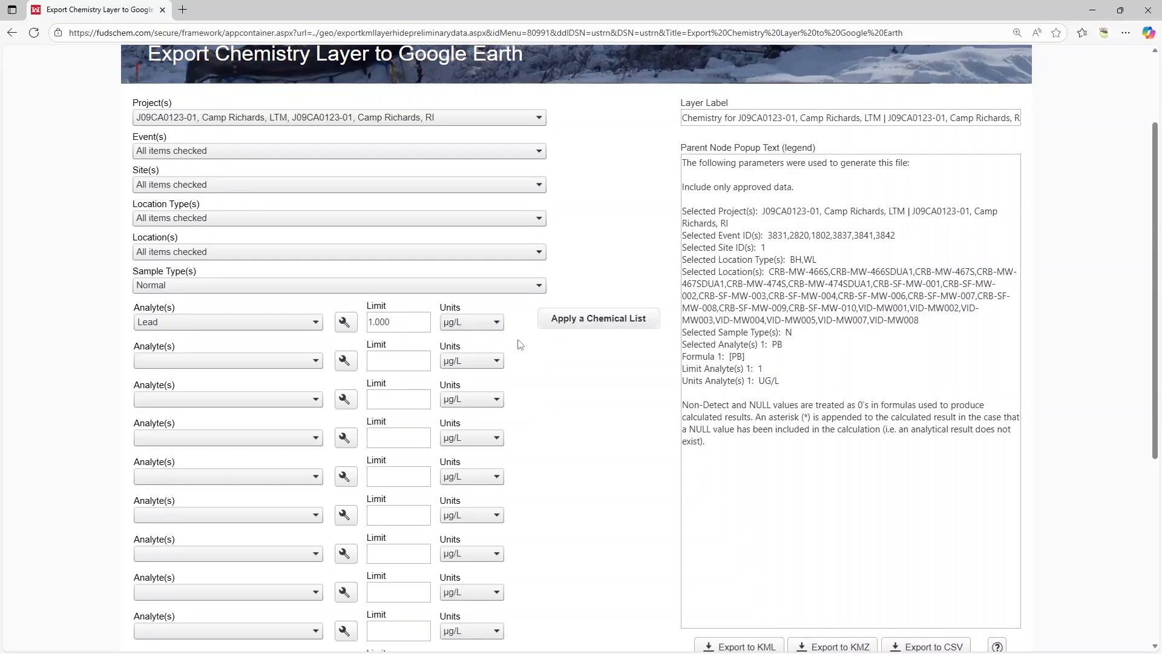
click(478, 322)
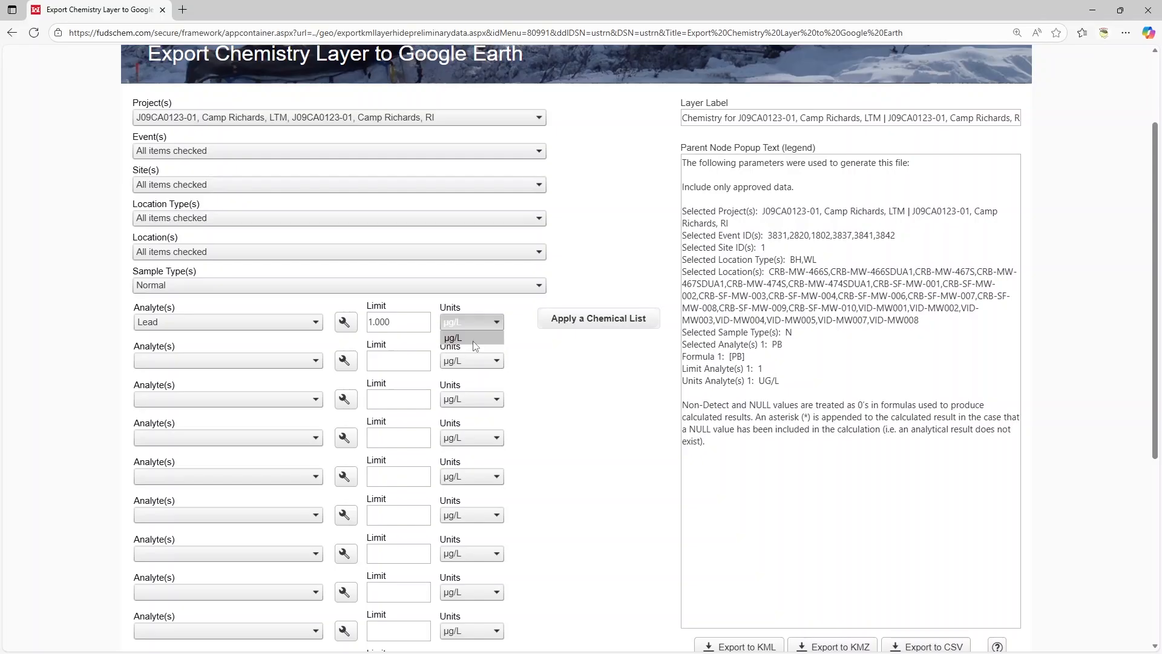
click(548, 346)
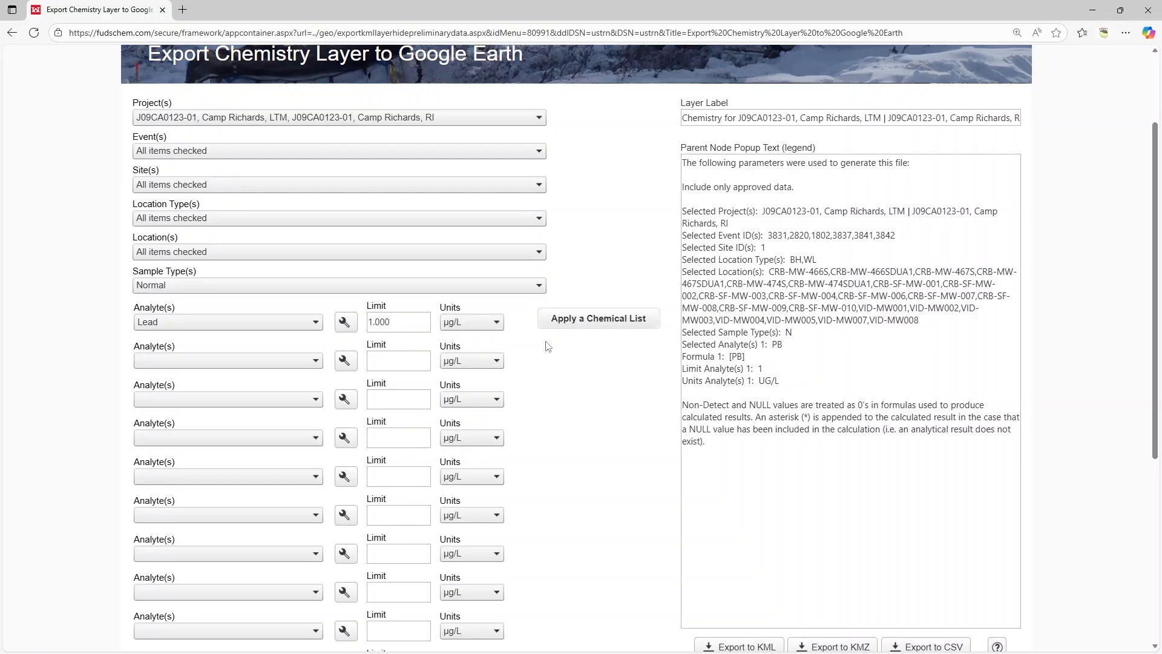
Read the help note on the KML, KMZ and CSV export options, and close it
scroll(844, 348, down, 1)
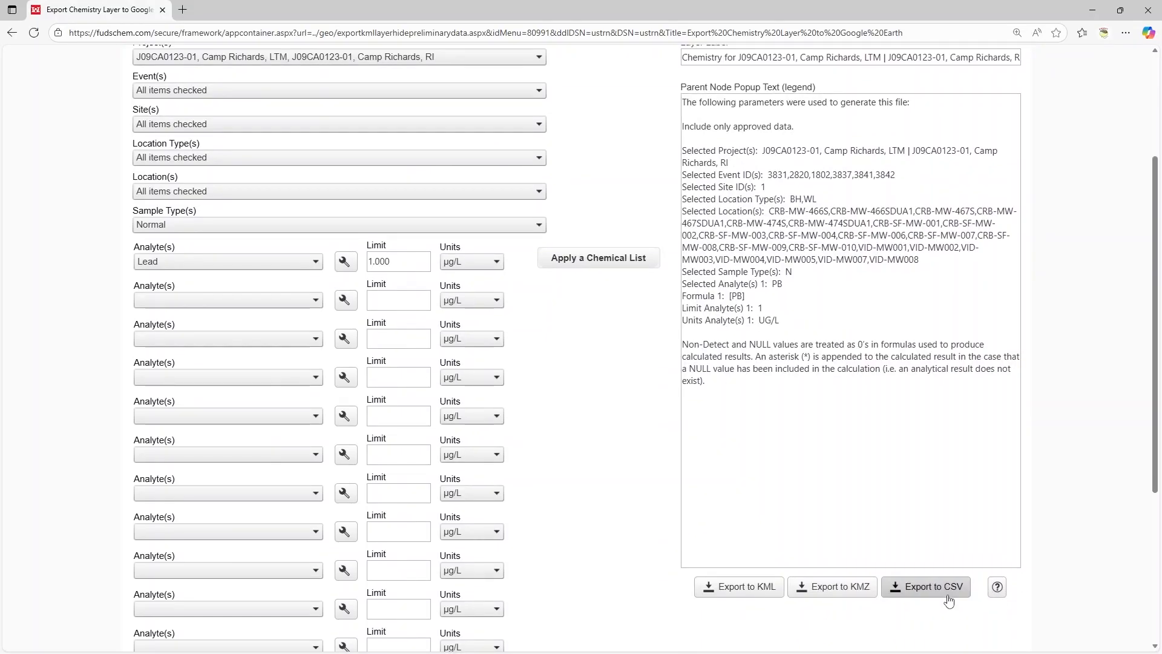
click(1000, 592)
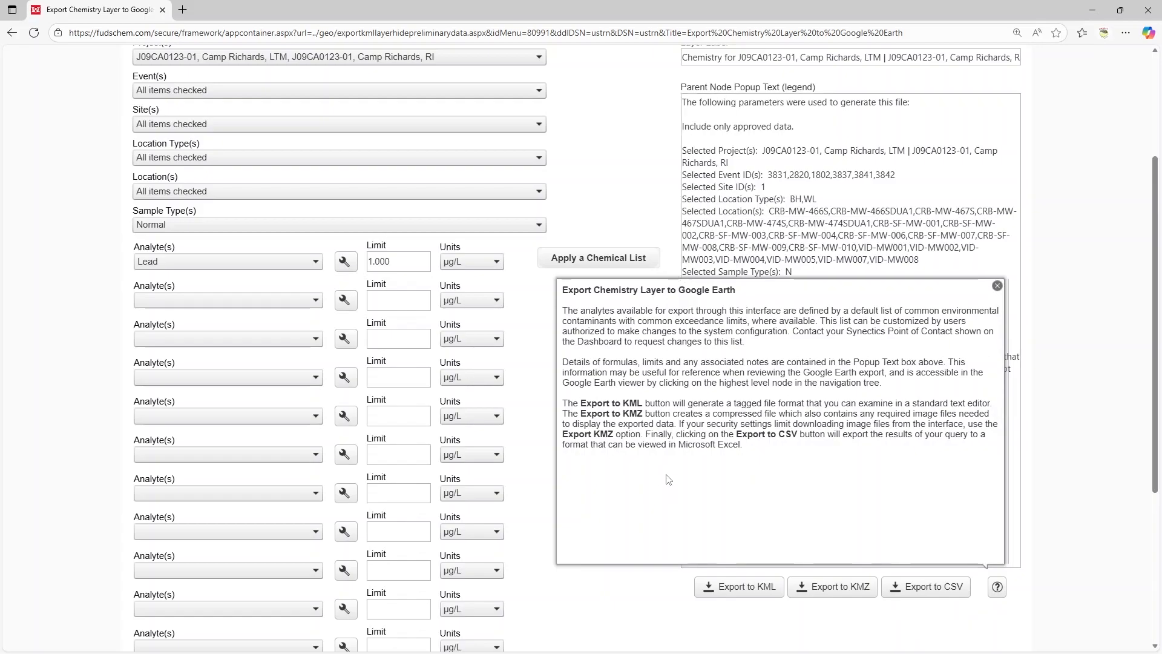
click(998, 285)
Export the chemistry layer to KML and open the downloaded file in Google Earth Pro
click(749, 598)
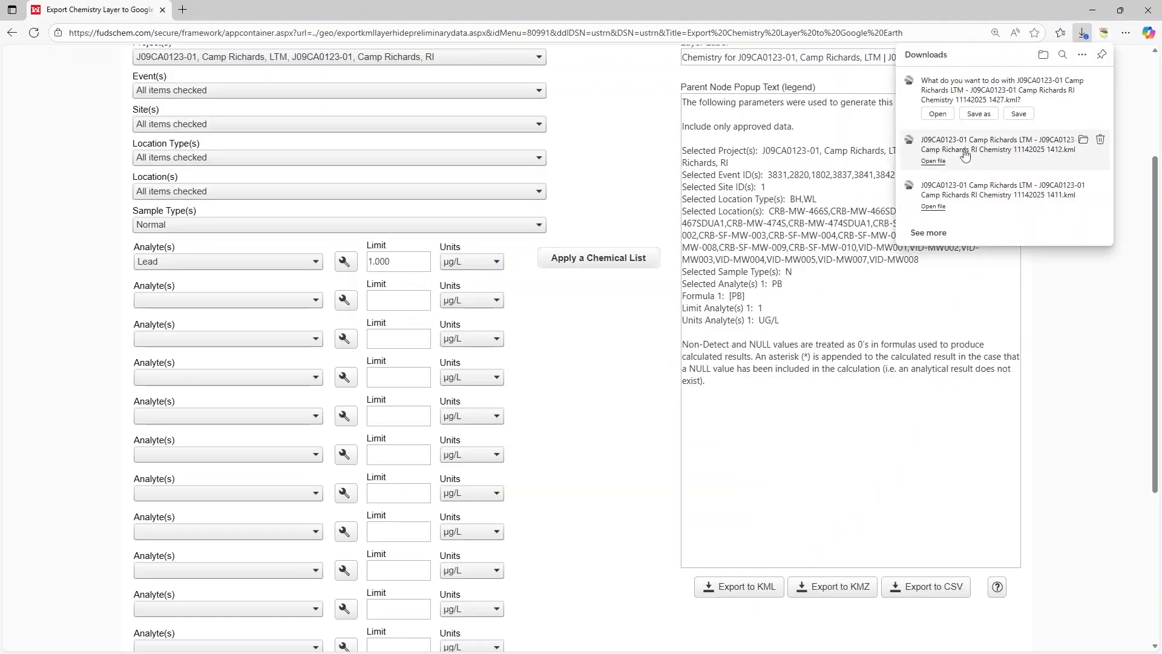
click(939, 114)
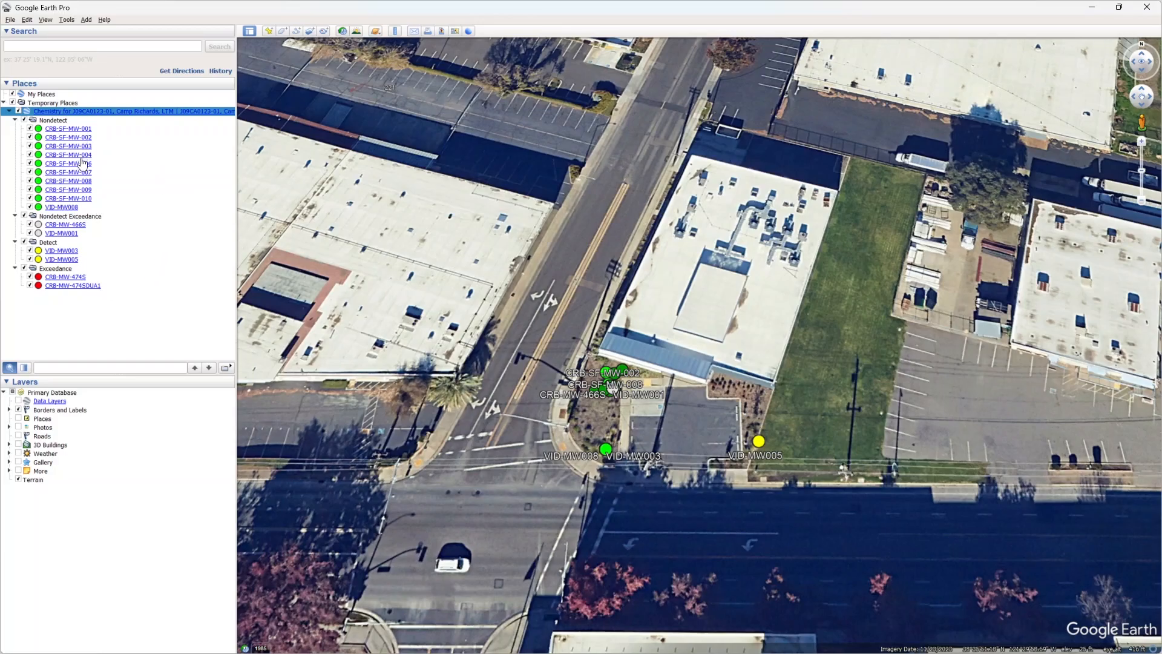
Show the lead results of the nondetect well CRB-SF-MW-001
click(72, 130)
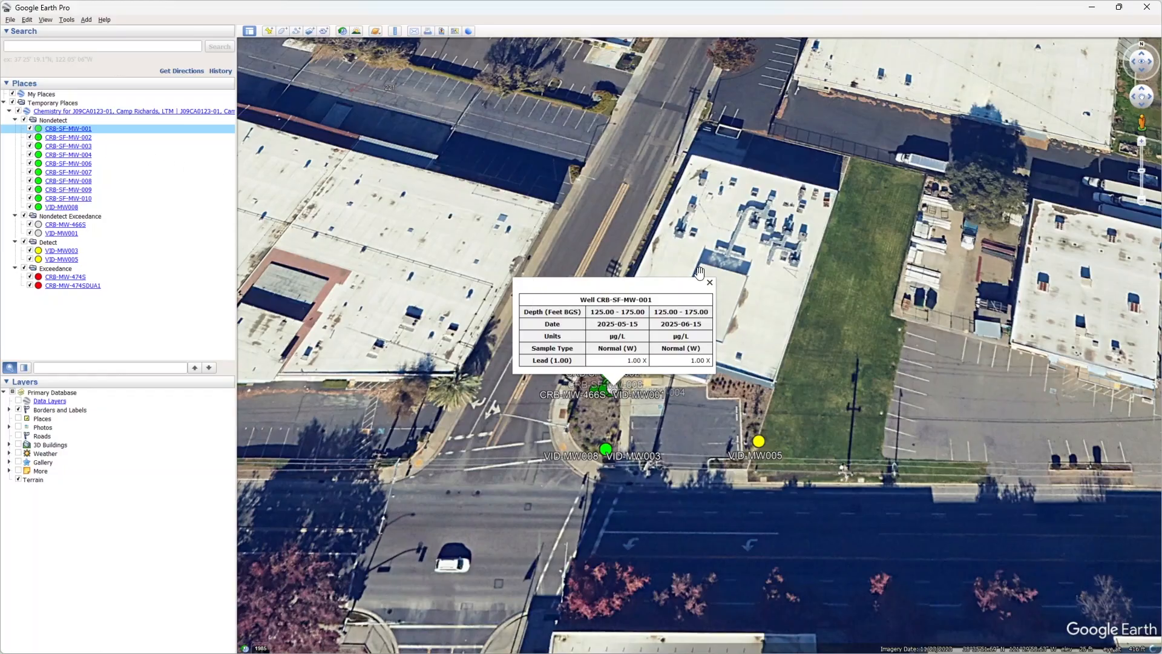
Show the lead results of wells CRB-MW-466S, VID-MW003 and CRB-MW-474S one after another, and close the last result balloon
click(56, 227)
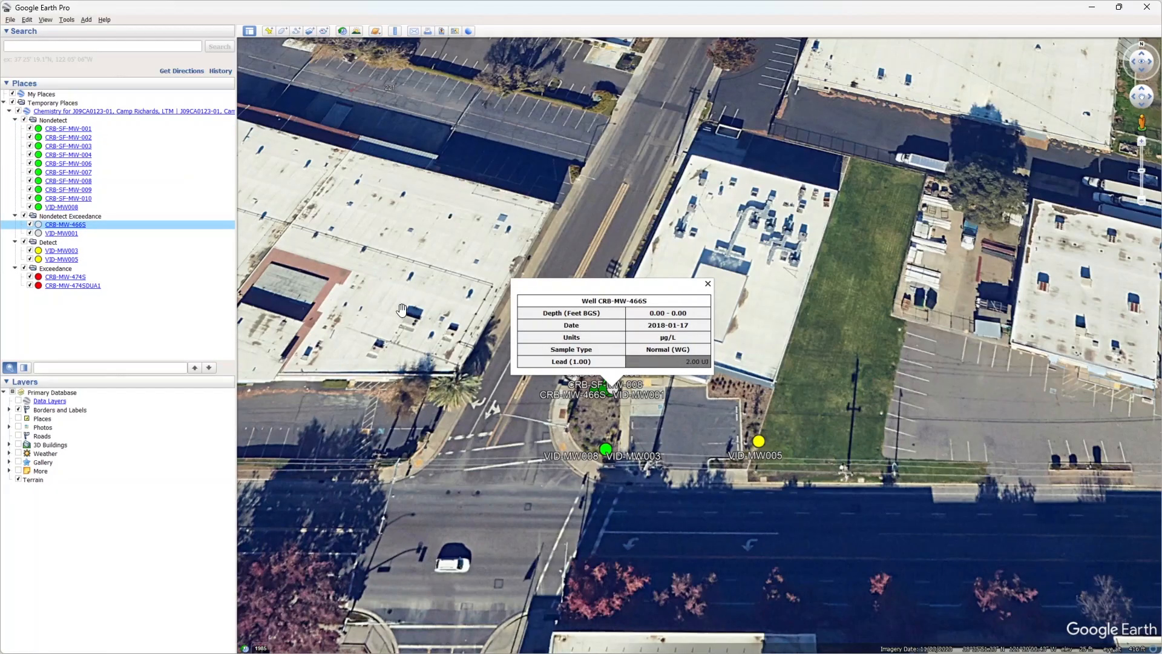
click(73, 251)
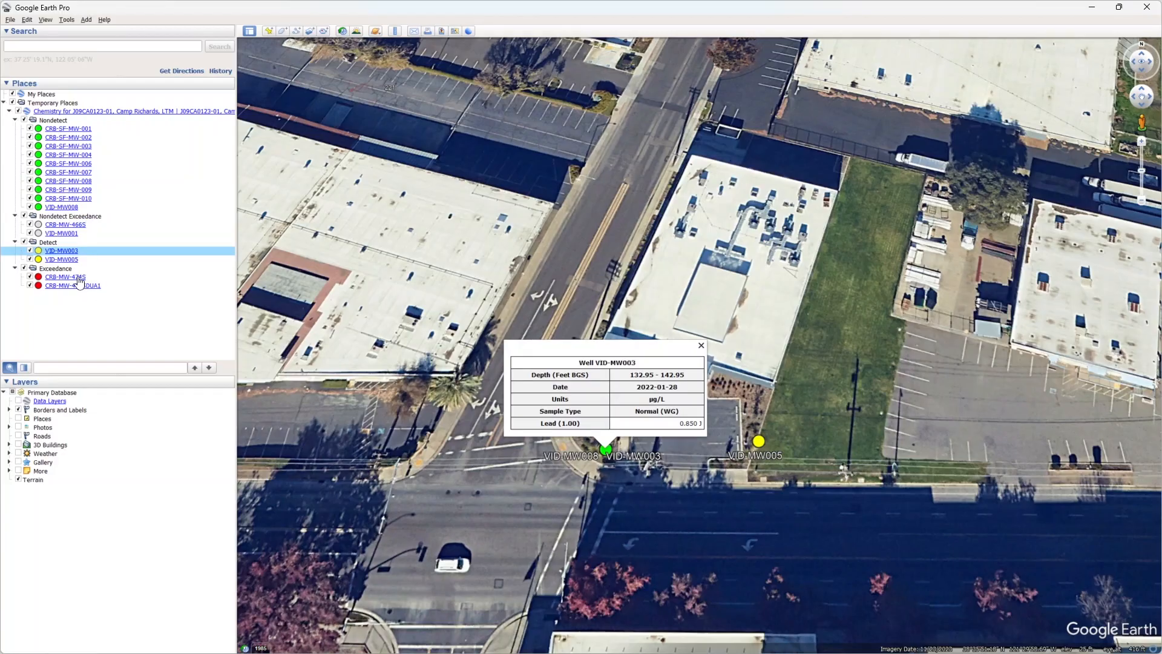
click(78, 279)
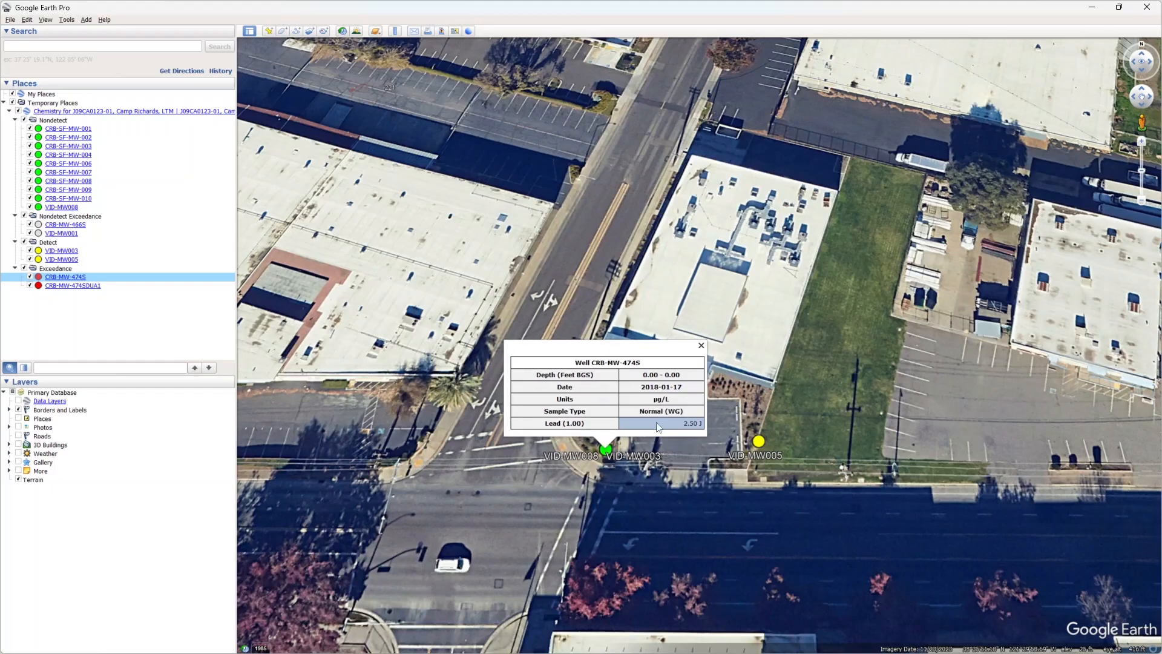
click(701, 347)
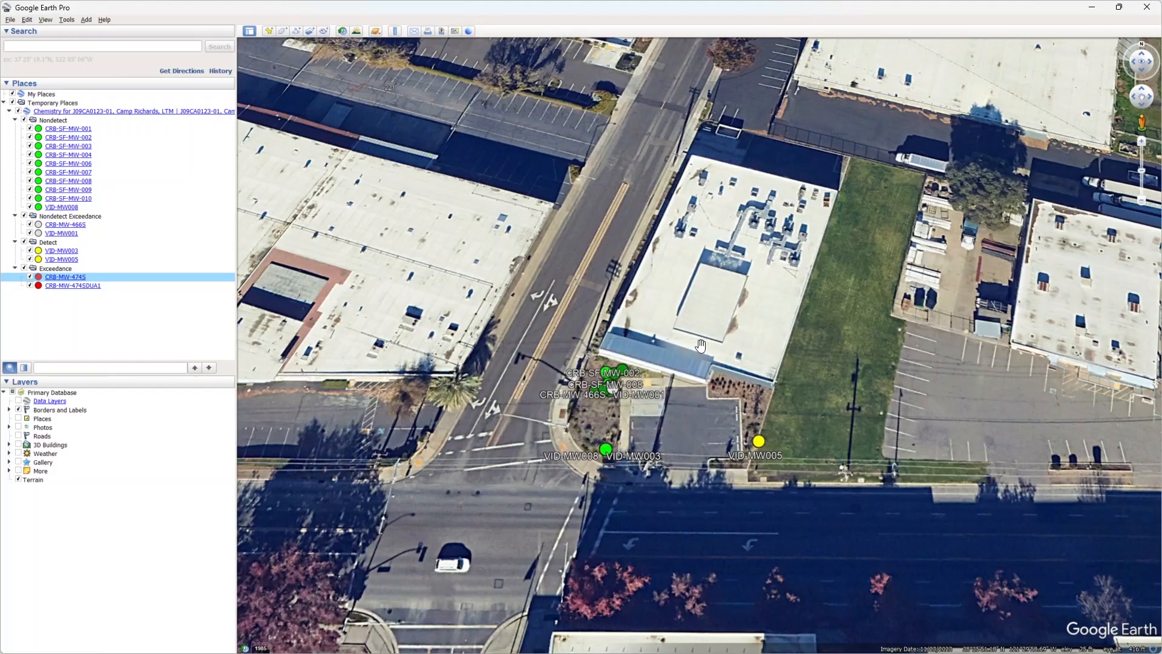
Examine the overlapping well markers beside VID-MW008 and bring exceedance well CRB-MW-474S to the front of the stack
scroll(662, 434, up, 2)
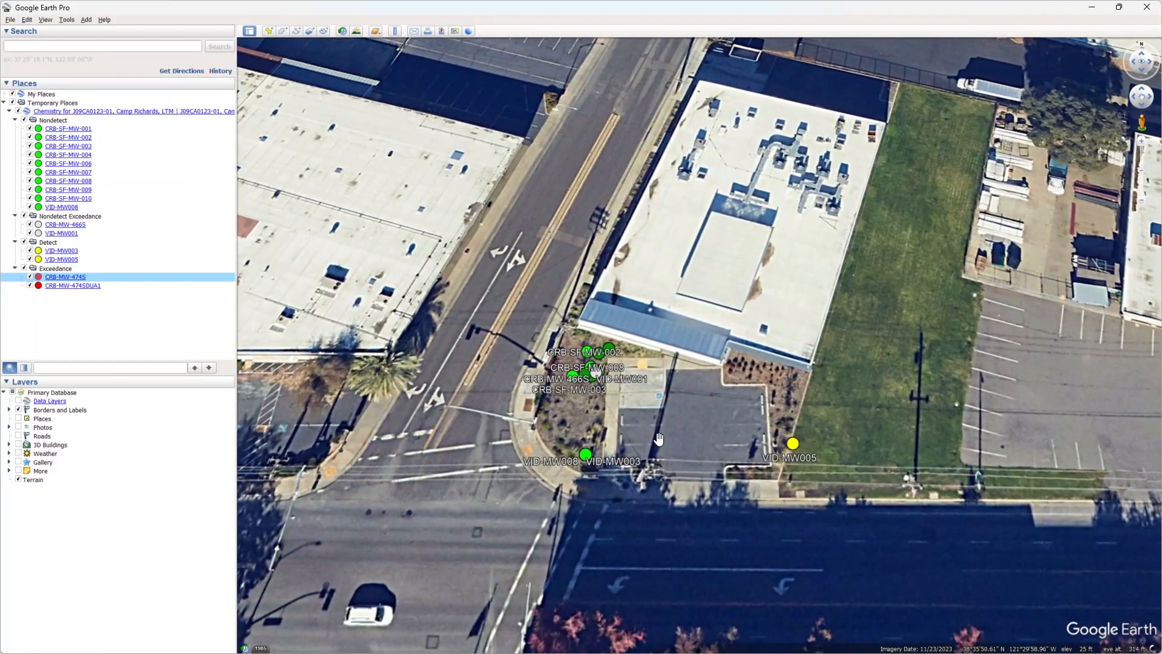
scroll(661, 436, up, 2)
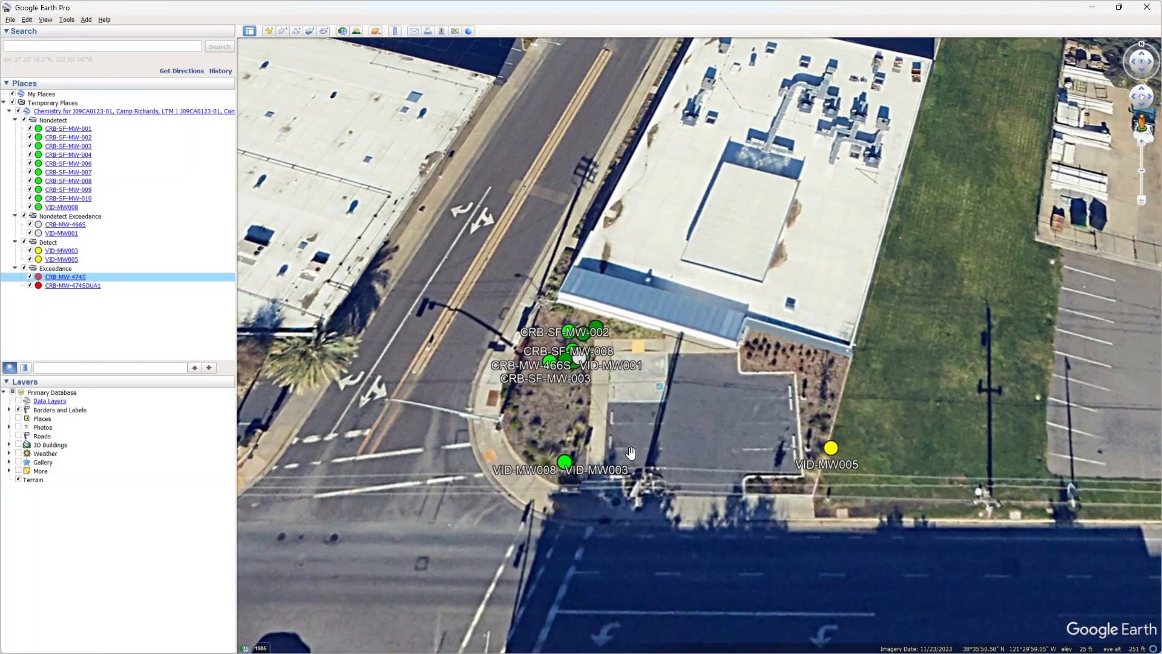
click(565, 461)
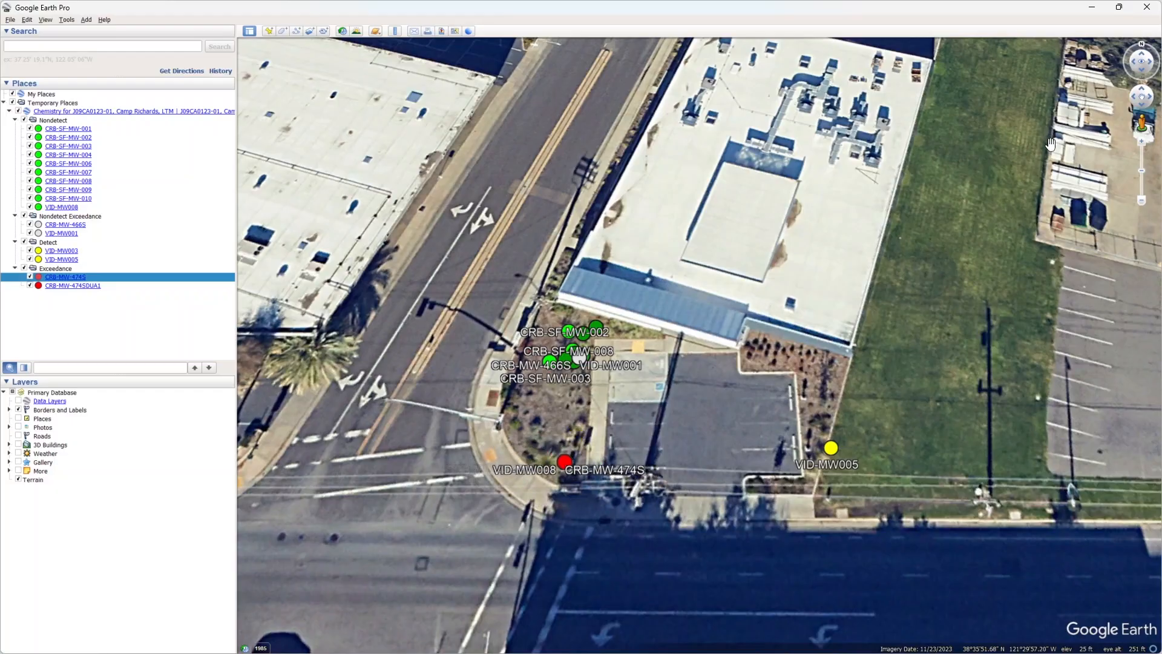
Close Google Earth Pro, discarding the unsaved temporary places, and return to the FUDSChem export page
click(1147, 7)
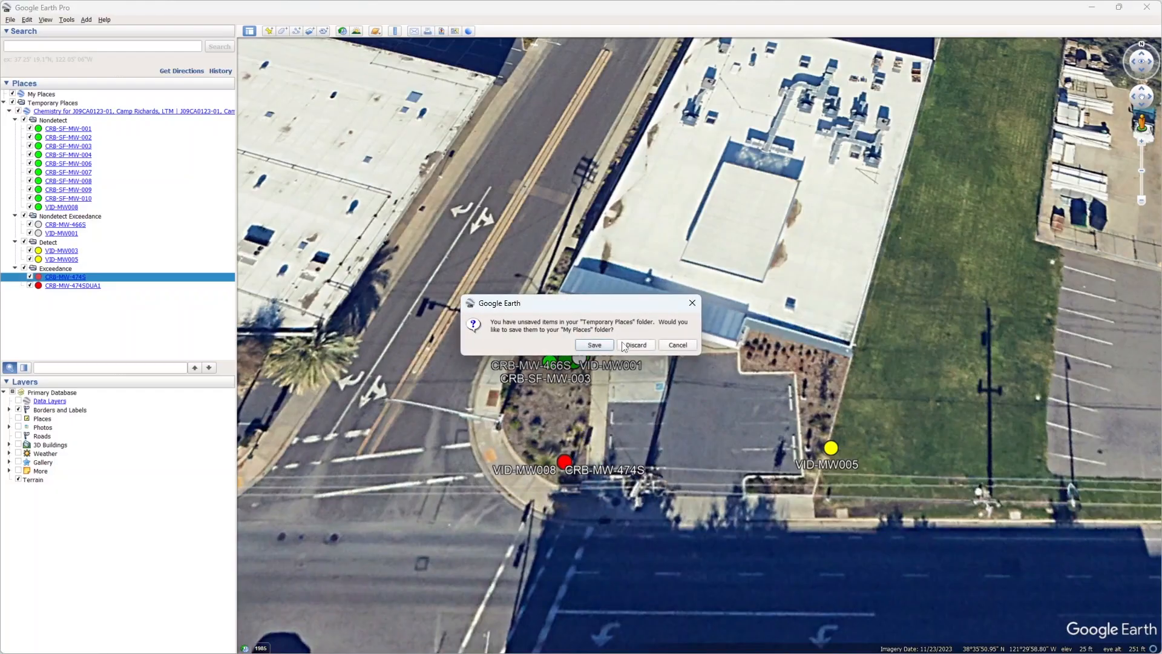
click(624, 345)
scroll(623, 339, up, 3)
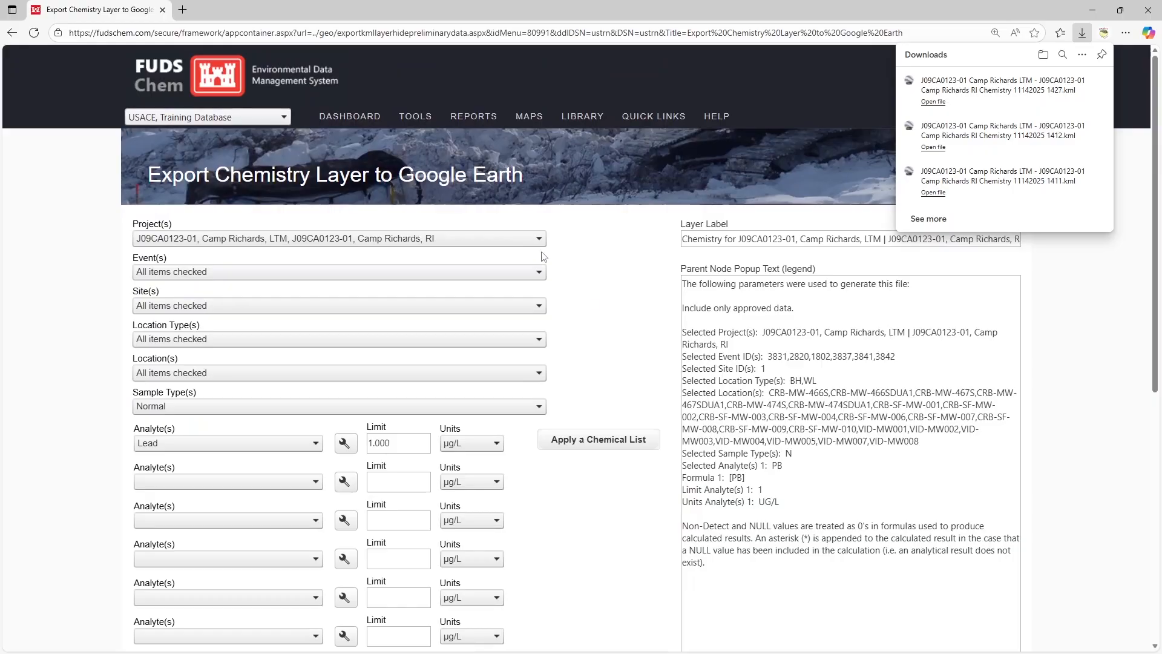
Open the Maximum Detects/Prevalence Report from the chemistry reports
click(474, 116)
mouse_move(696, 240)
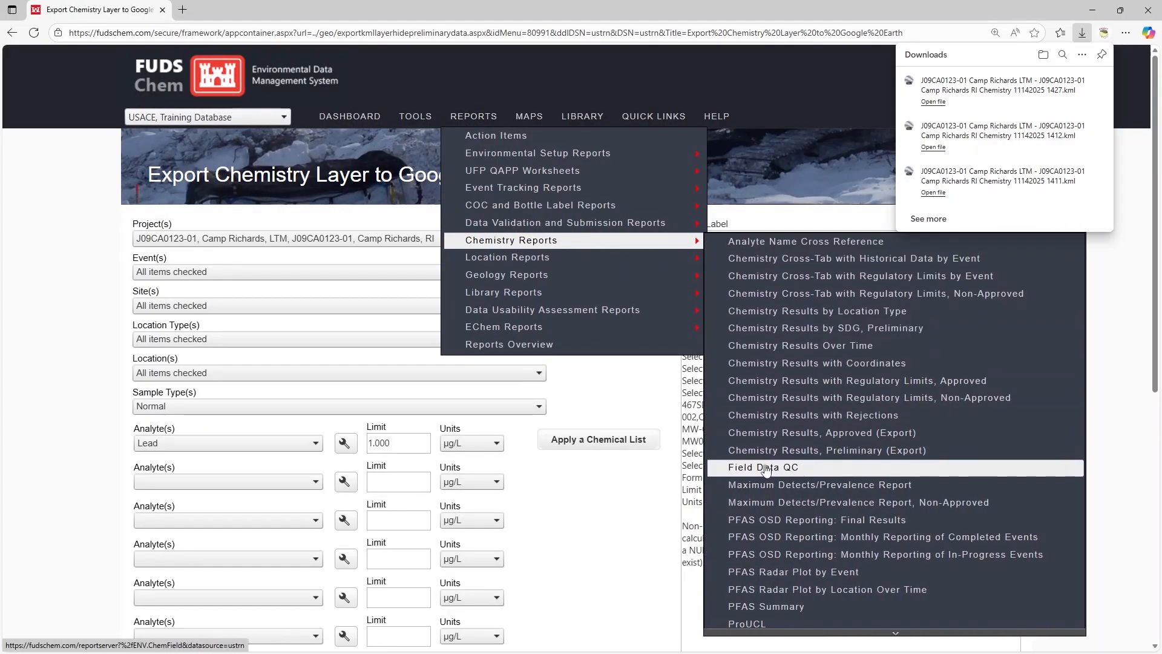
click(975, 485)
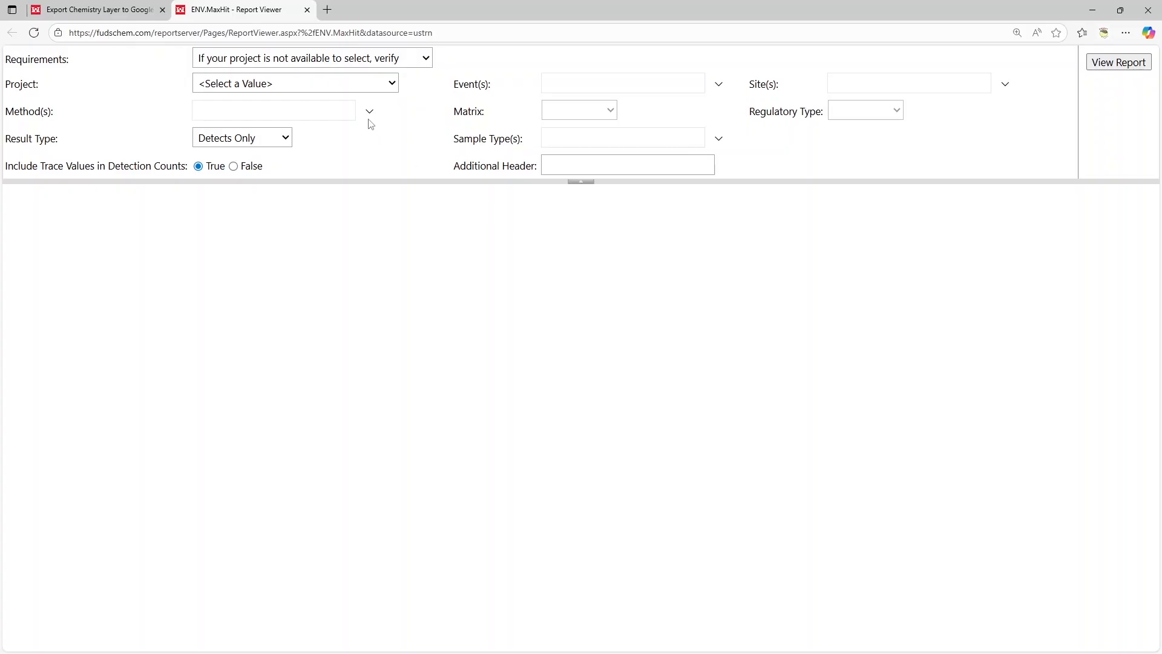
Choose J09CA0123-01, Camp Richards, LTM as the report's project, and read the requirements note on project availability
click(336, 84)
click(346, 143)
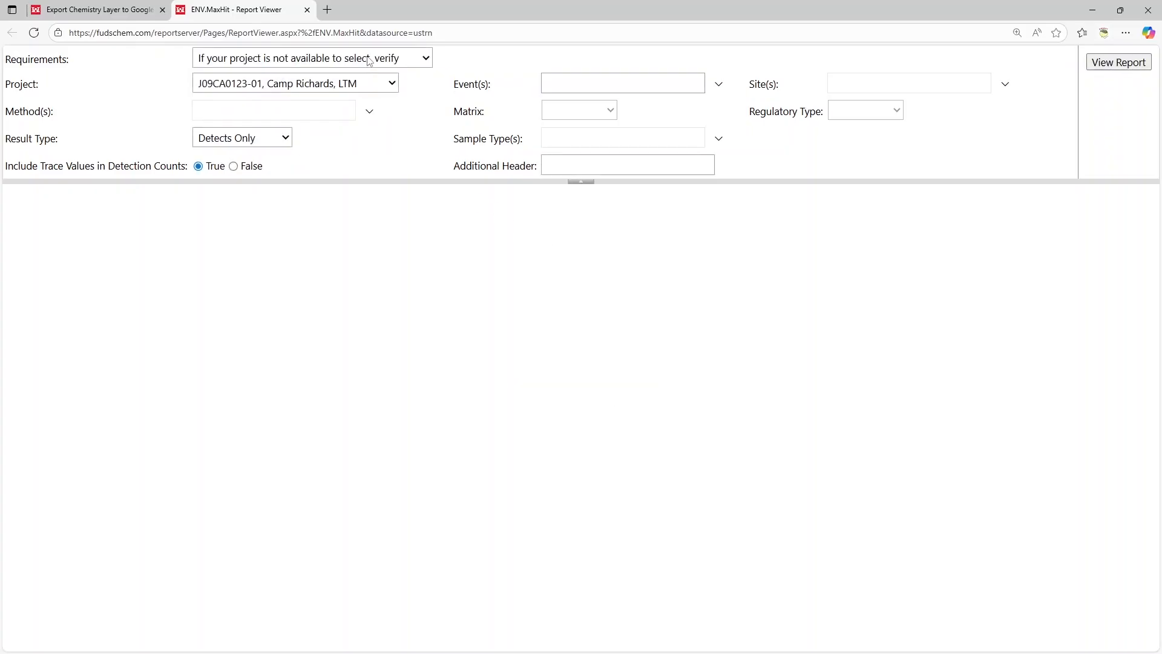
click(369, 59)
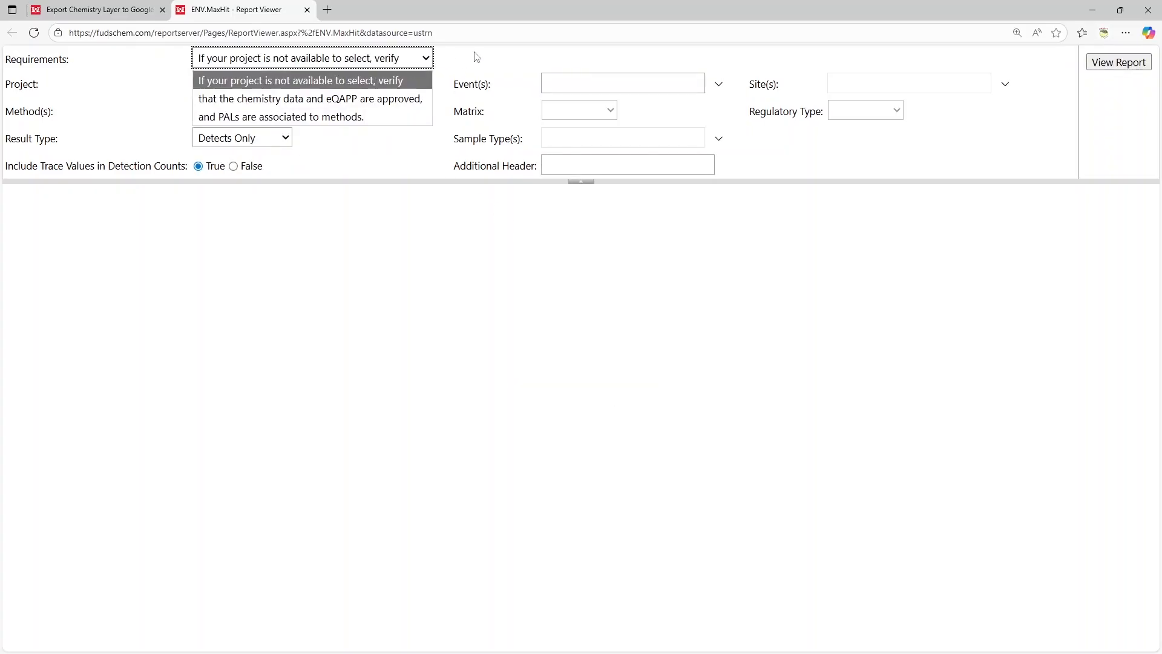
click(477, 56)
Include all events and the J09CA0123 - Camp Richards site, and generate the report
click(569, 81)
click(549, 101)
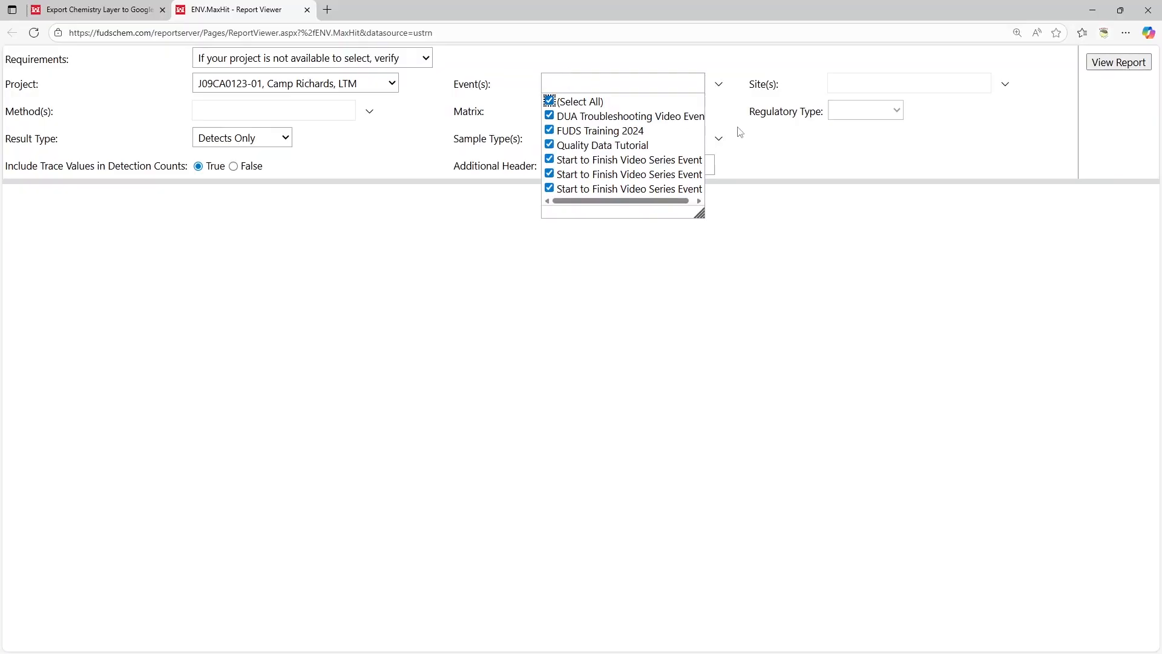
click(787, 109)
click(848, 88)
click(833, 99)
click(751, 111)
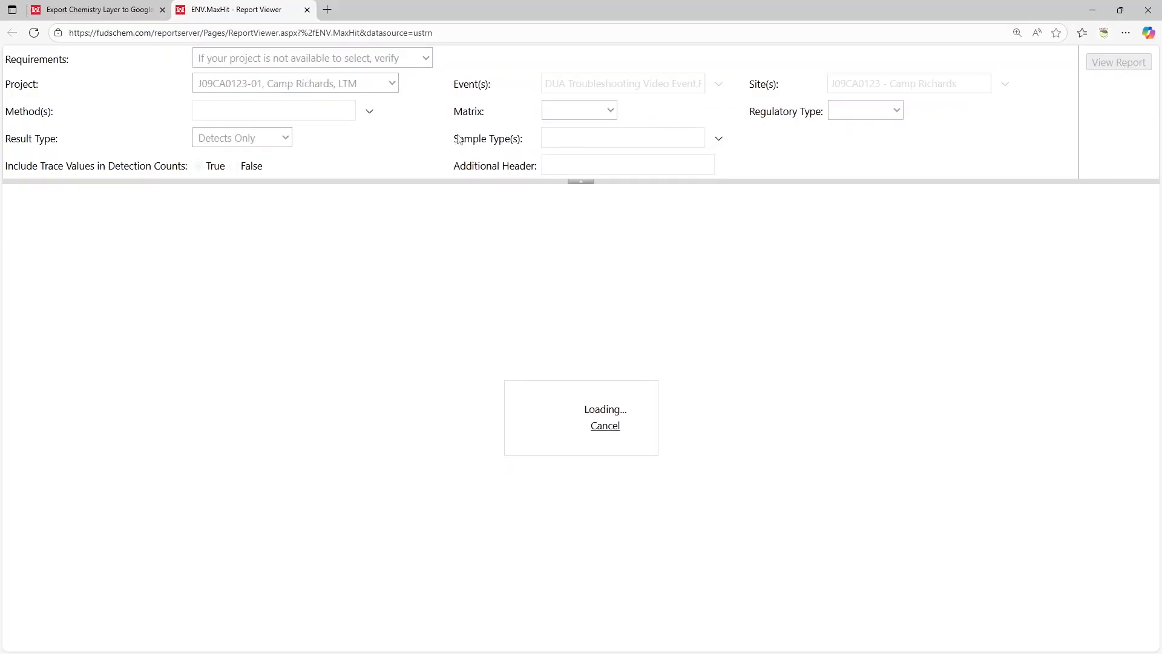
click(1117, 62)
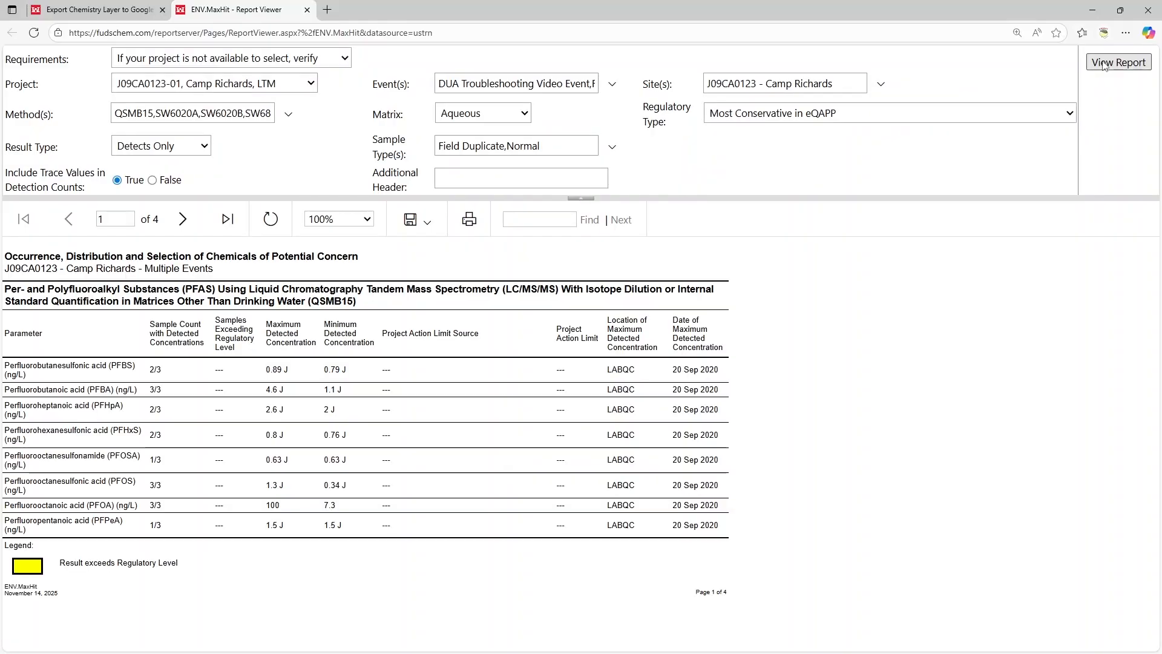
View page 2 of the report at 150% zoom
click(360, 219)
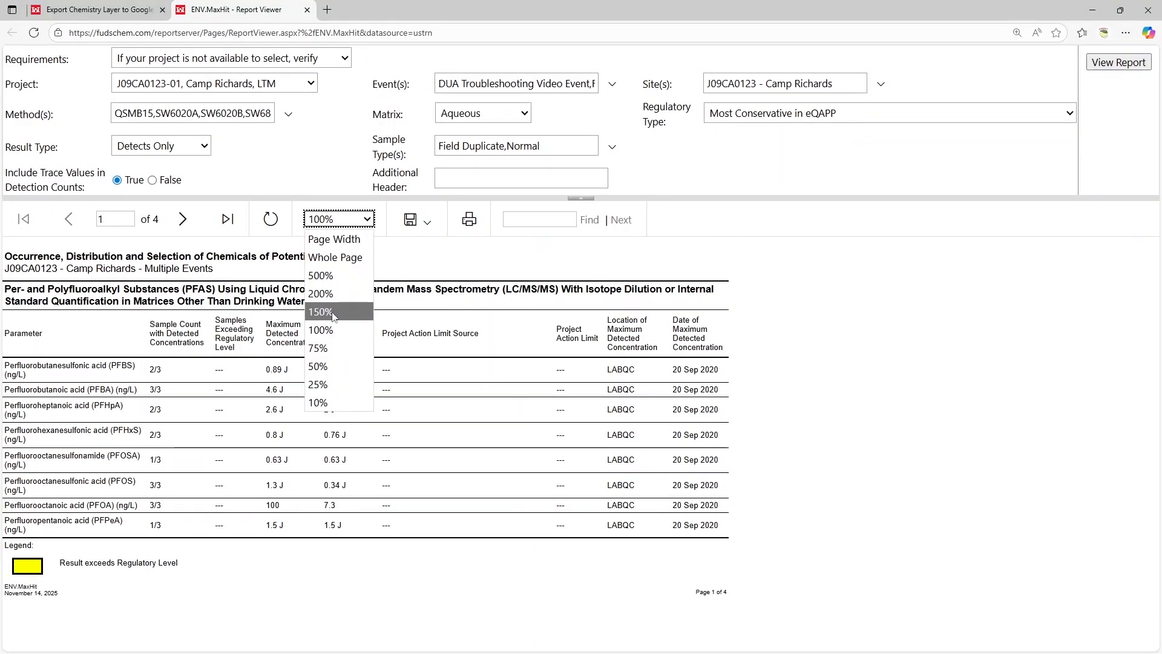
click(330, 313)
click(183, 232)
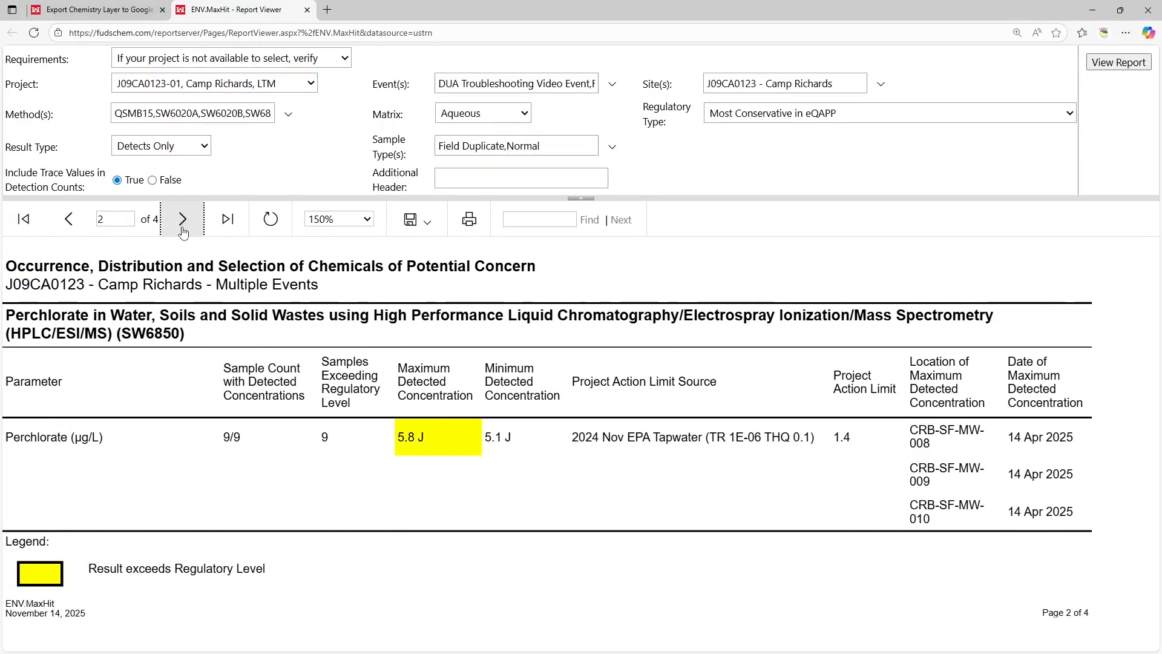